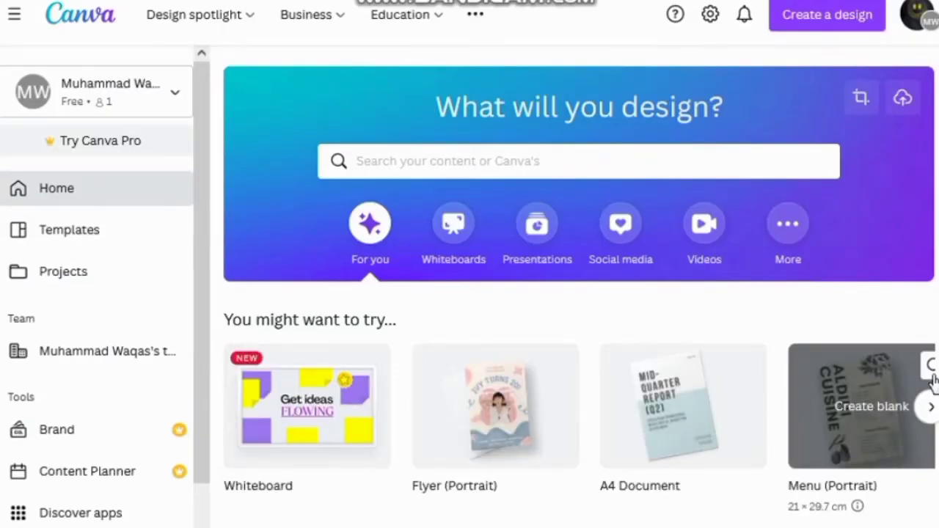
# Step: Create a blank Menu (Portrait) design from the Canva home page suggestions
pyautogui.click(871, 407)
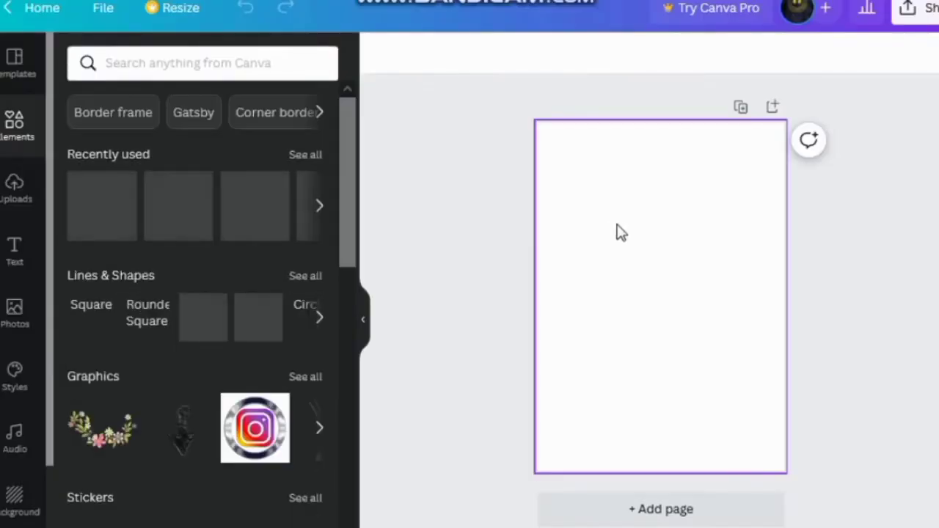
# Step: Make the page background black and add a white hexagon from Lines & Shapes
pyautogui.click(379, 53)
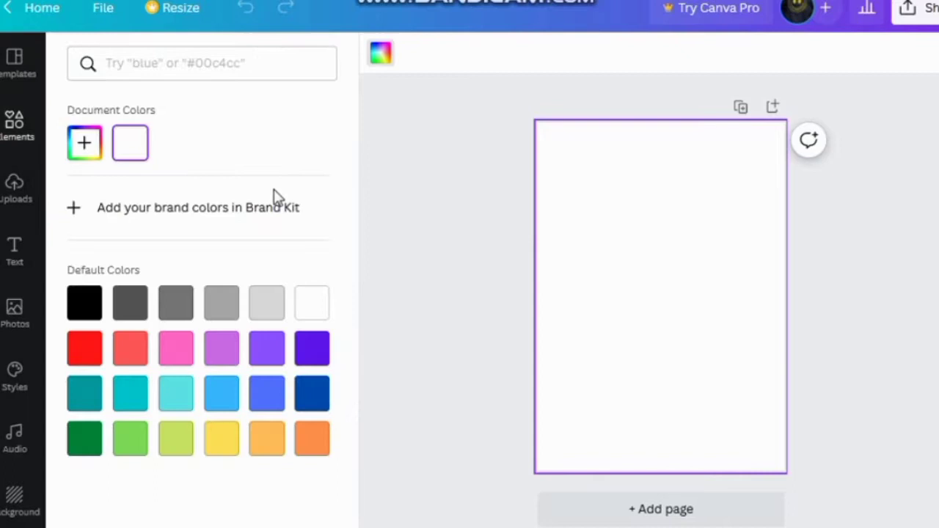
pyautogui.click(84, 303)
pyautogui.click(16, 132)
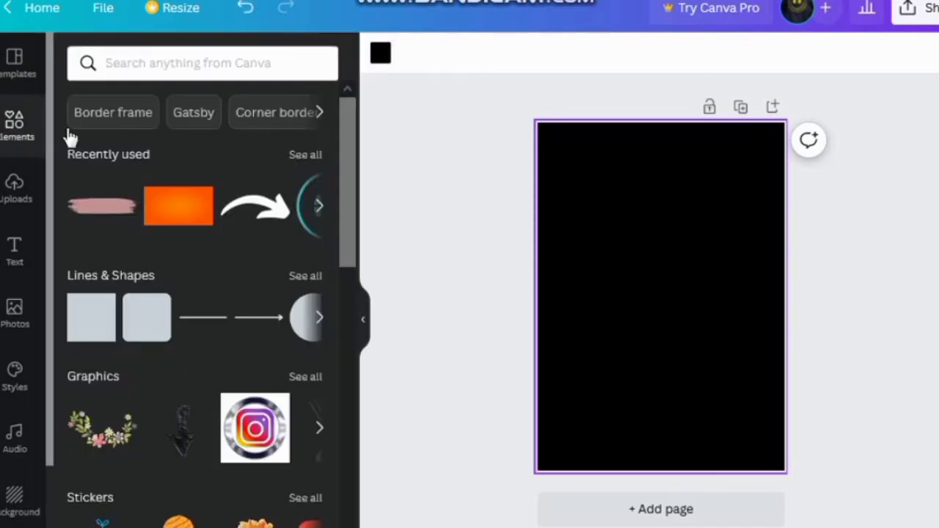
pyautogui.click(304, 276)
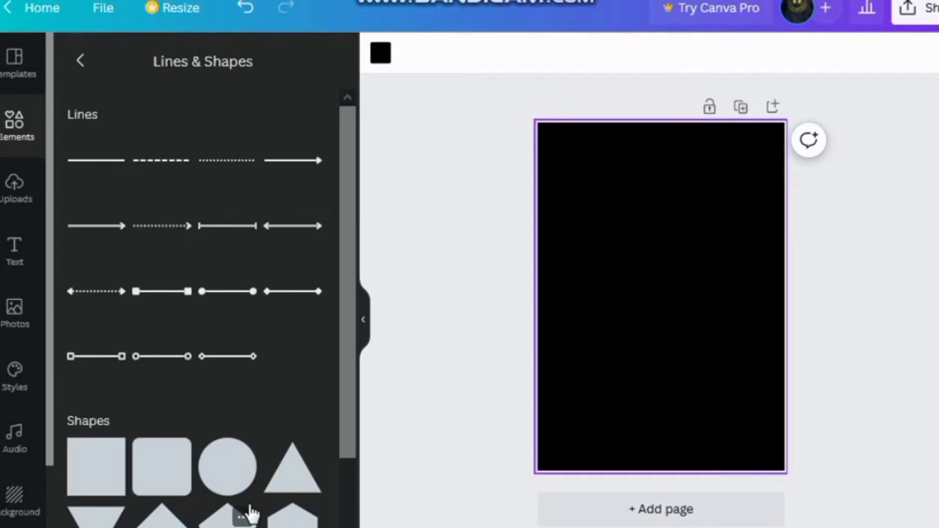
pyautogui.click(293, 519)
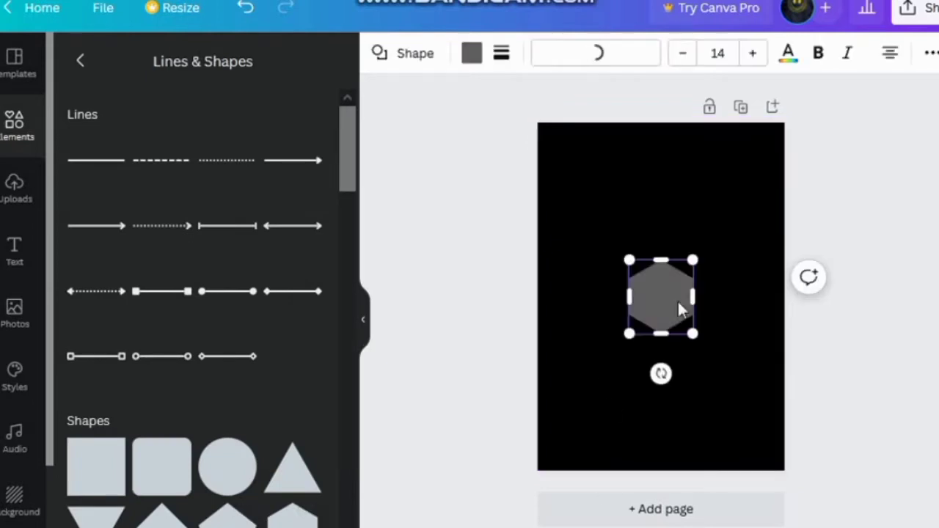
pyautogui.click(471, 53)
pyautogui.click(305, 312)
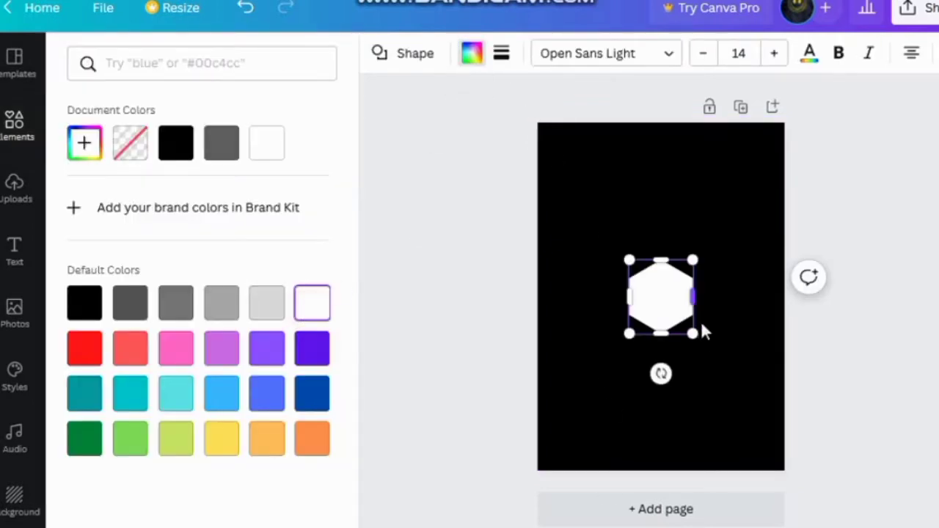
# Step: Enlarge the hexagon to fill the lower page and centre its peak horizontally
pyautogui.moveTo(692, 335); pyautogui.dragTo(769, 423)
pyautogui.moveTo(628, 423); pyautogui.dragTo(444, 473)
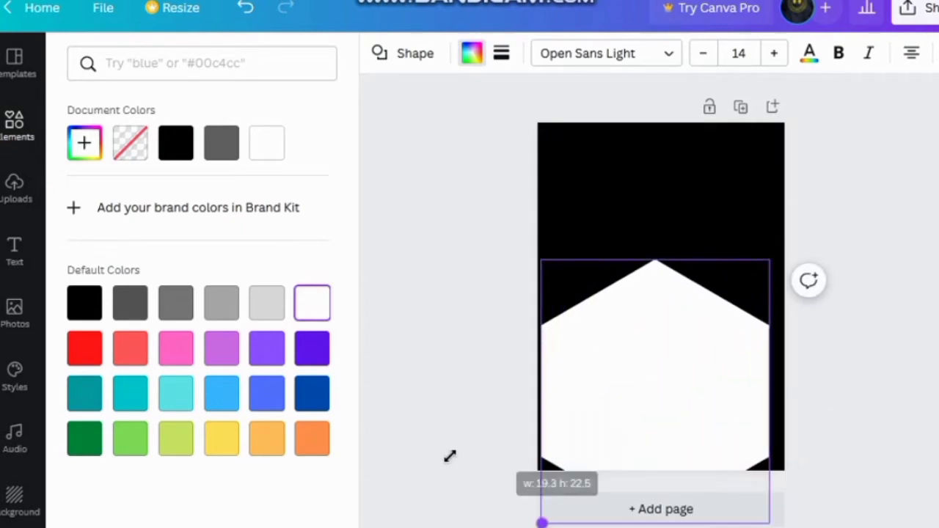
pyautogui.moveTo(769, 397); pyautogui.dragTo(785, 398)
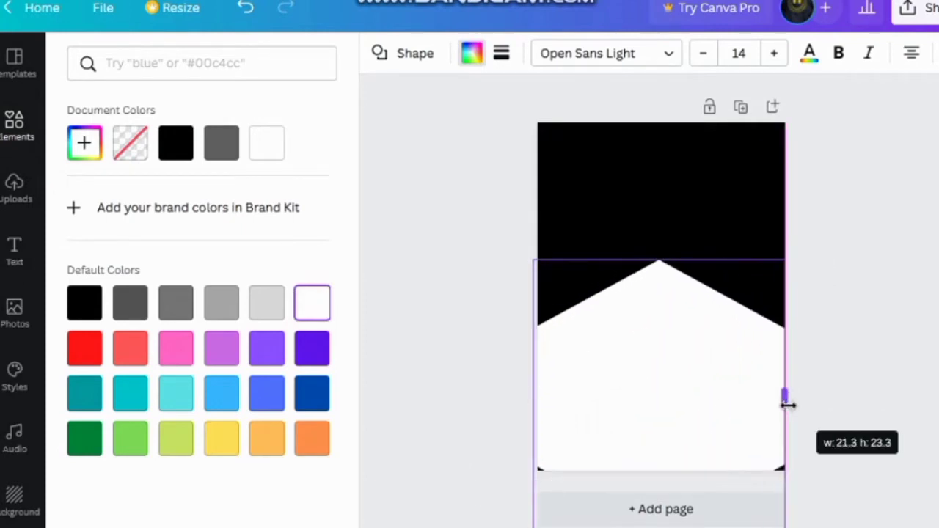
pyautogui.moveTo(541, 482); pyautogui.dragTo(499, 527)
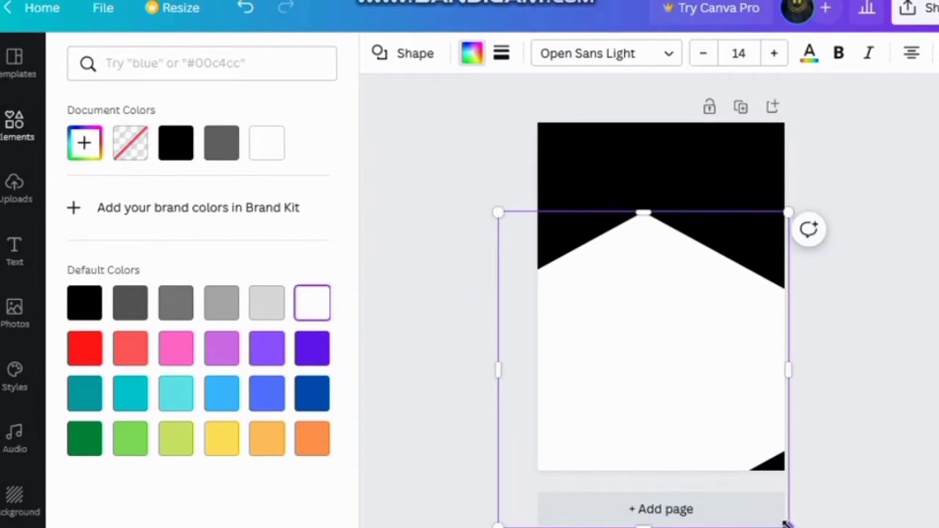
pyautogui.moveTo(786, 523); pyautogui.dragTo(812, 527)
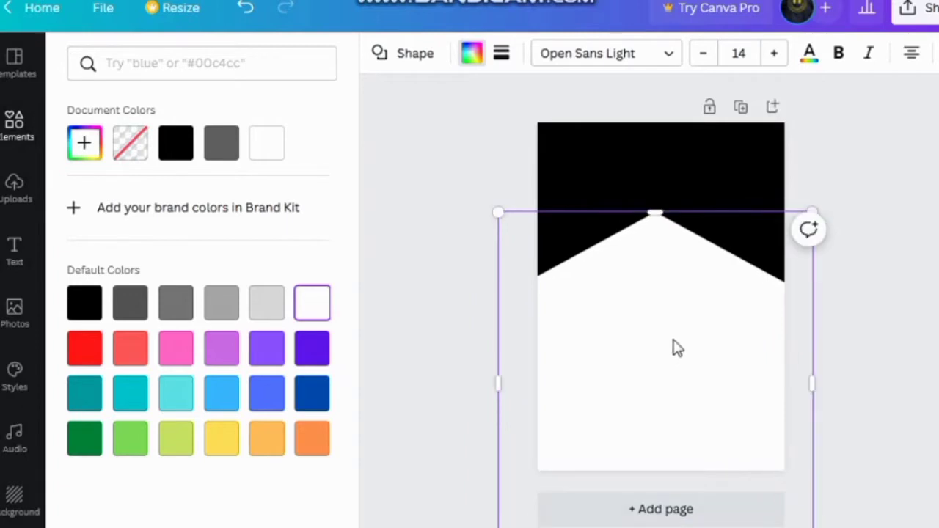
pyautogui.moveTo(677, 349); pyautogui.dragTo(688, 324)
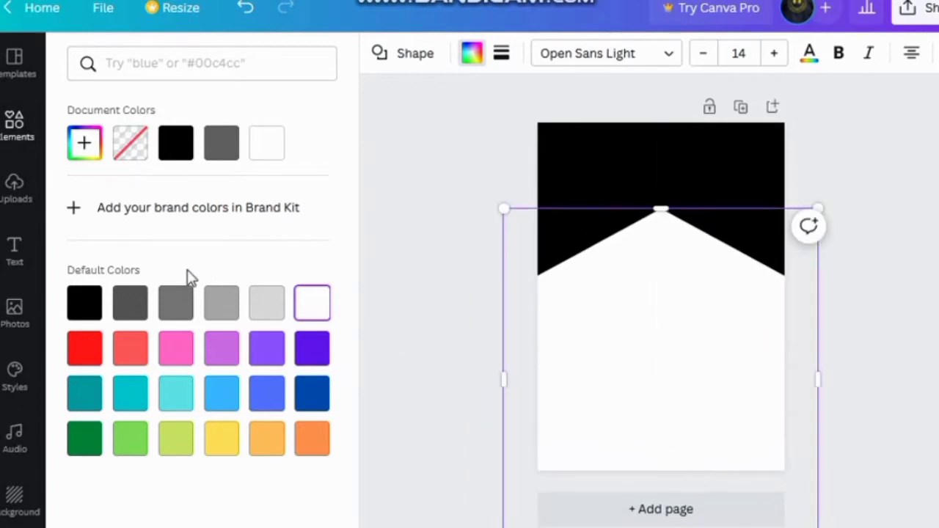
# Step: Add an orange square and reshape it into a thin full-width bar along the page bottom
pyautogui.click(15, 121)
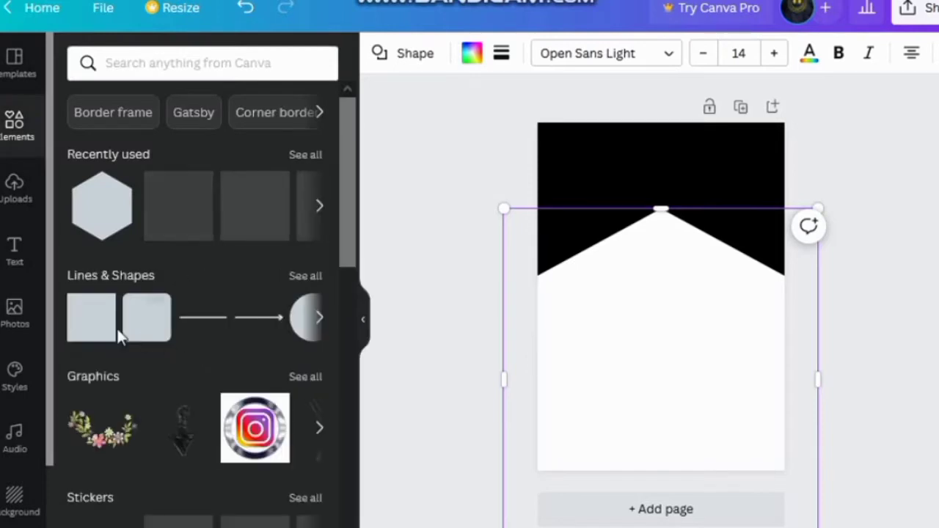
pyautogui.click(110, 323)
pyautogui.click(472, 53)
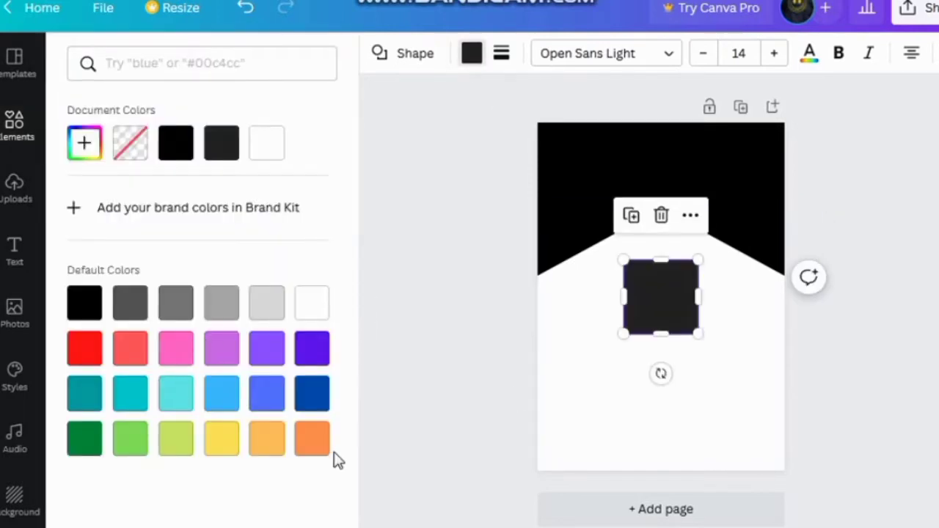
pyautogui.click(308, 448)
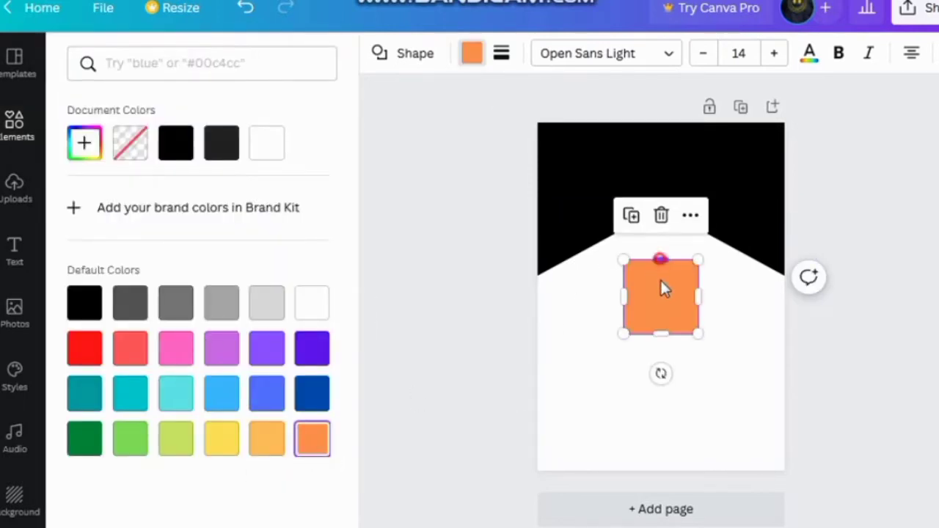
pyautogui.moveTo(660, 260)
pyautogui.mouseDown()
pyautogui.moveTo(660, 315)
pyautogui.moveTo(719, 280)
pyautogui.mouseUp()
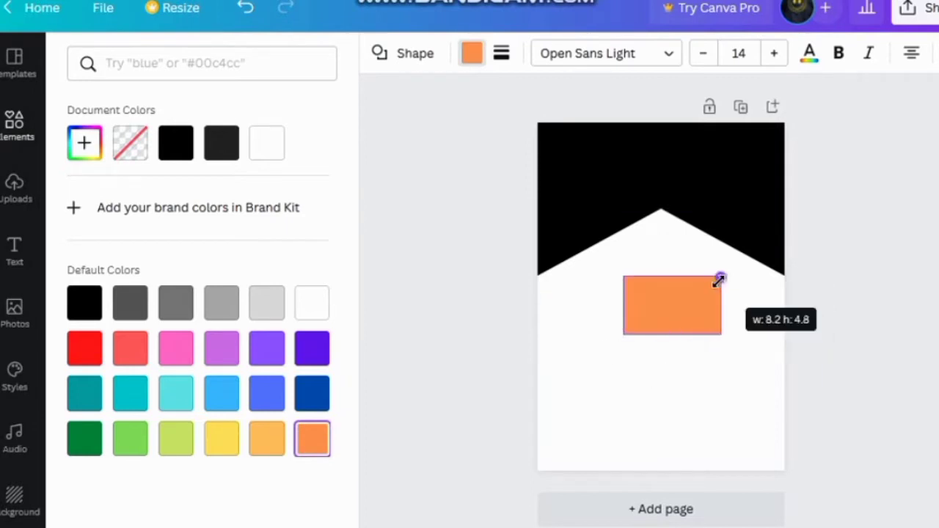
pyautogui.moveTo(623, 305); pyautogui.dragTo(523, 306)
pyautogui.moveTo(721, 305); pyautogui.dragTo(780, 305)
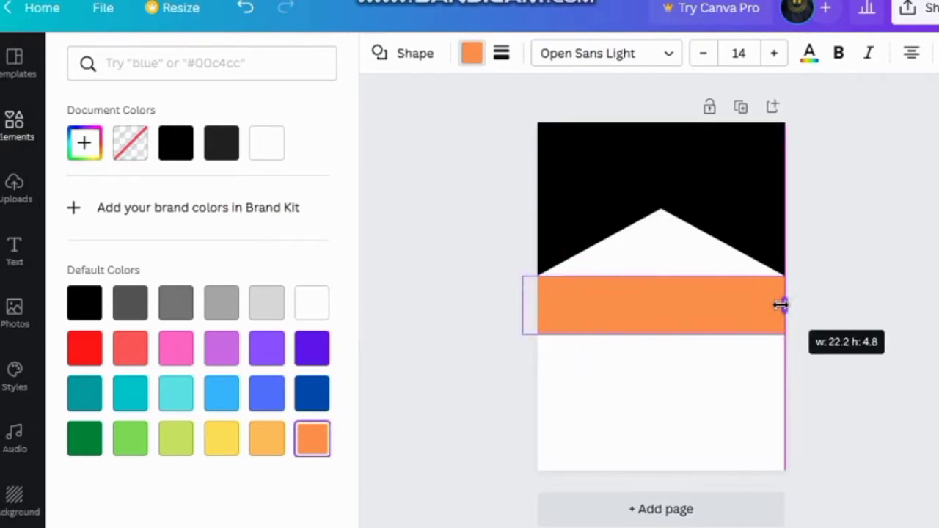
pyautogui.moveTo(650, 276); pyautogui.dragTo(659, 328)
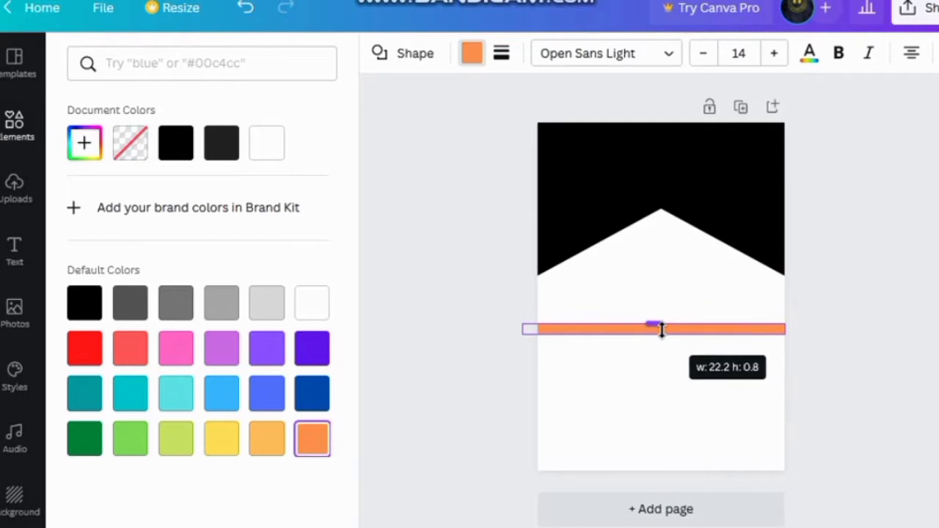
pyautogui.moveTo(668, 376); pyautogui.dragTo(652, 509)
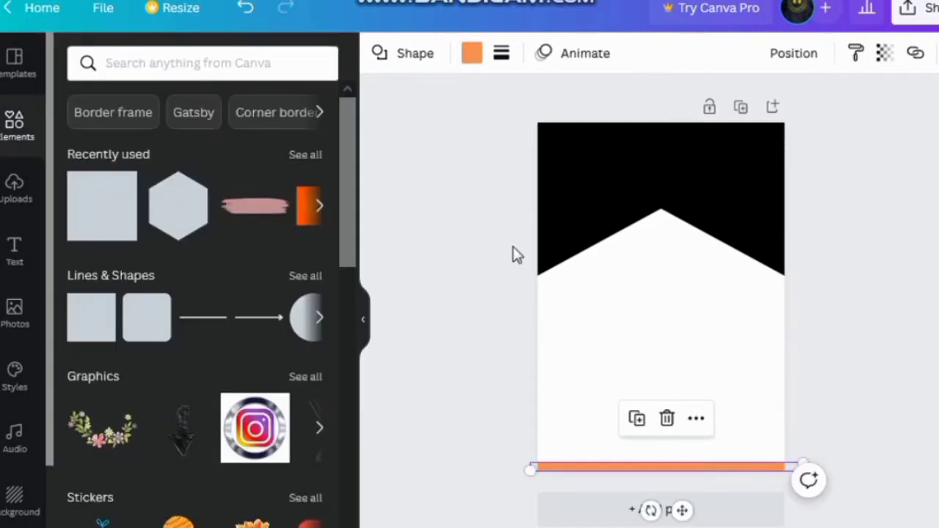
# Step: Search elements for 'fra' and place a circle photo frame on the hexagon's peak
pyautogui.click(130, 69)
pyautogui.write('f')
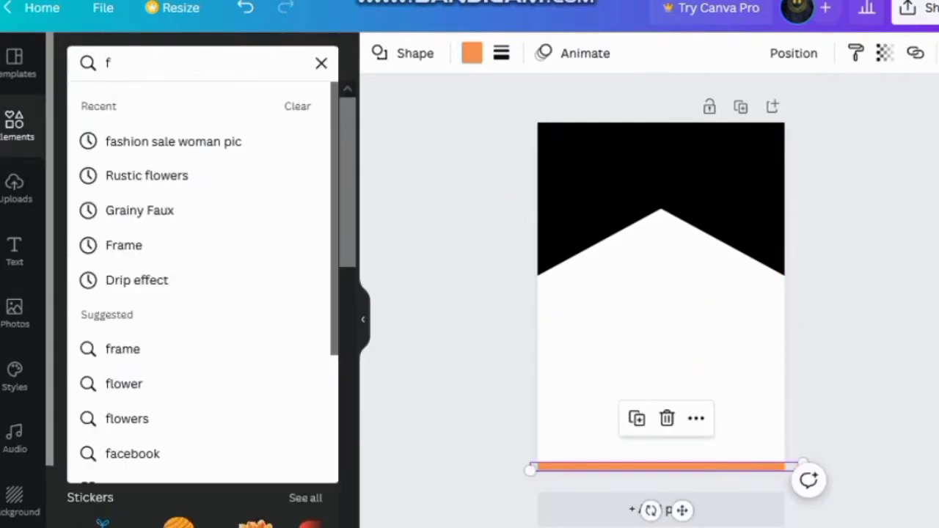
pyautogui.write('rame')
pyautogui.press('Return')
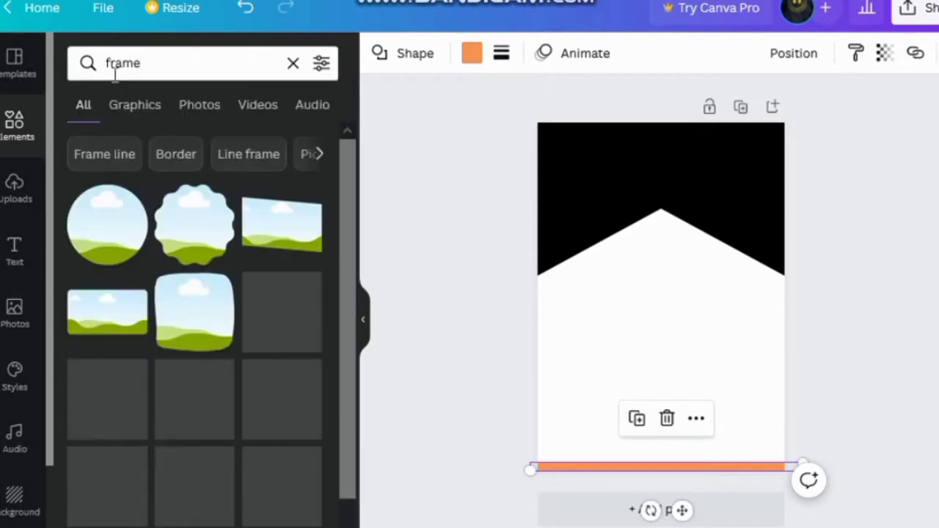
pyautogui.click(96, 223)
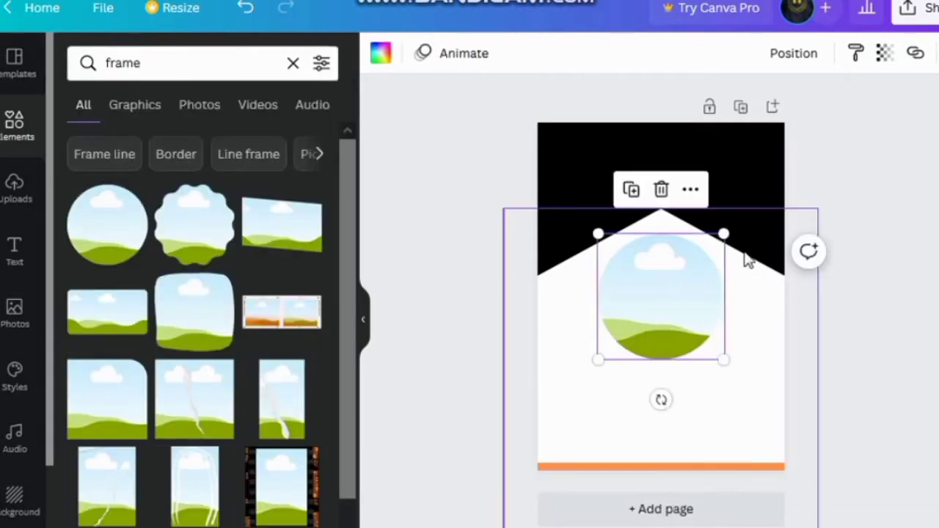
pyautogui.moveTo(723, 234); pyautogui.dragTo(711, 247)
pyautogui.moveTo(668, 302)
pyautogui.mouseDown()
pyautogui.moveTo(660, 242)
pyautogui.moveTo(574, 266)
pyautogui.mouseUp()
# Step: Duplicate the frame into smaller side circles and align all three in a row
pyautogui.hotkey('ctrl', 'd')
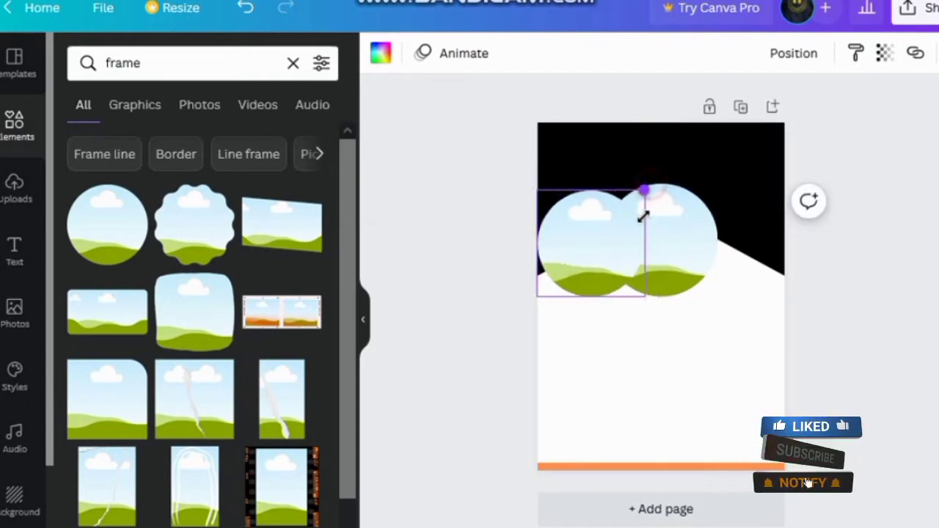
pyautogui.moveTo(644, 189); pyautogui.dragTo(618, 213)
pyautogui.moveTo(609, 263)
pyautogui.mouseDown()
pyautogui.moveTo(546, 295)
pyautogui.moveTo(767, 247)
pyautogui.mouseUp()
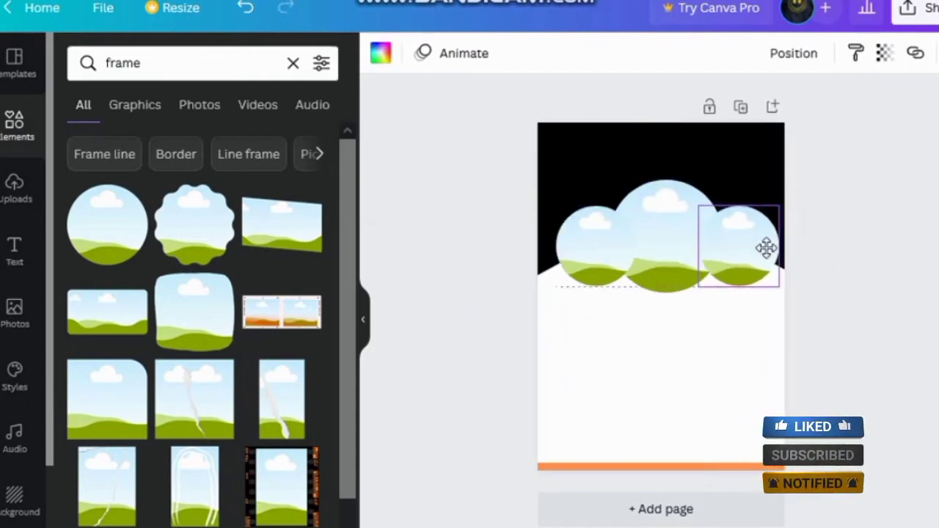
pyautogui.click(648, 273)
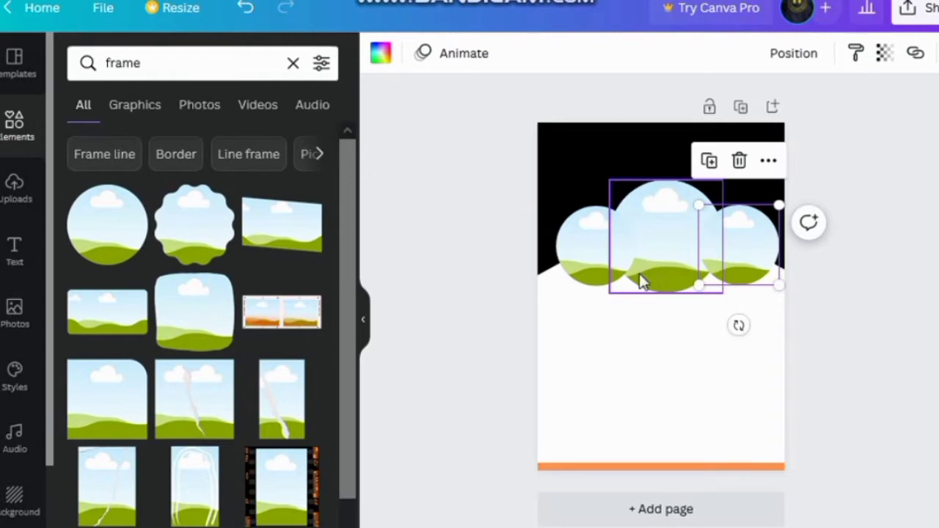
pyautogui.moveTo(589, 257); pyautogui.dragTo(579, 254)
pyautogui.moveTo(650, 250); pyautogui.dragTo(646, 251)
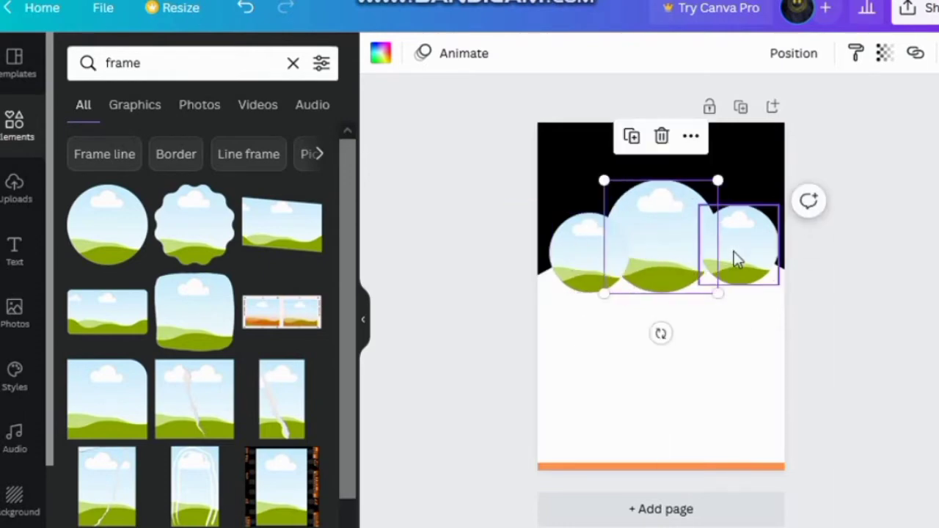
pyautogui.moveTo(734, 256); pyautogui.dragTo(739, 255)
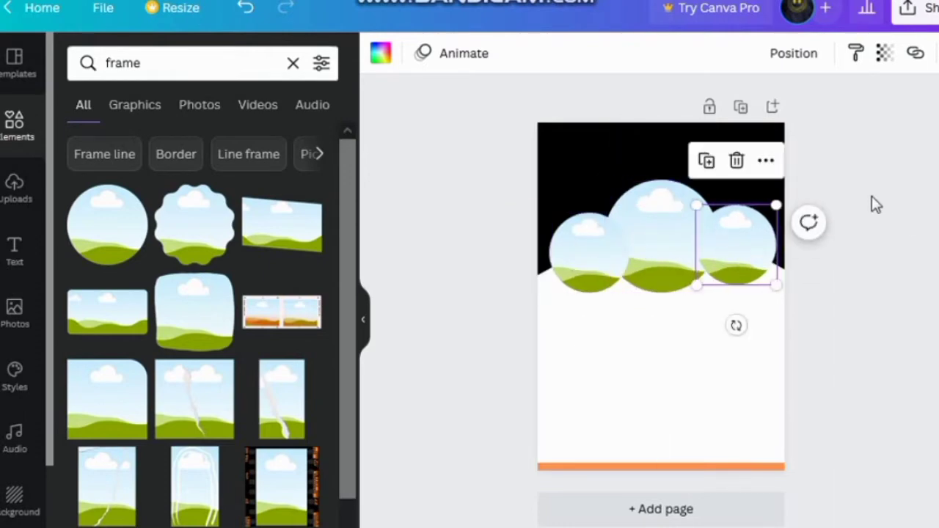
pyautogui.click(15, 182)
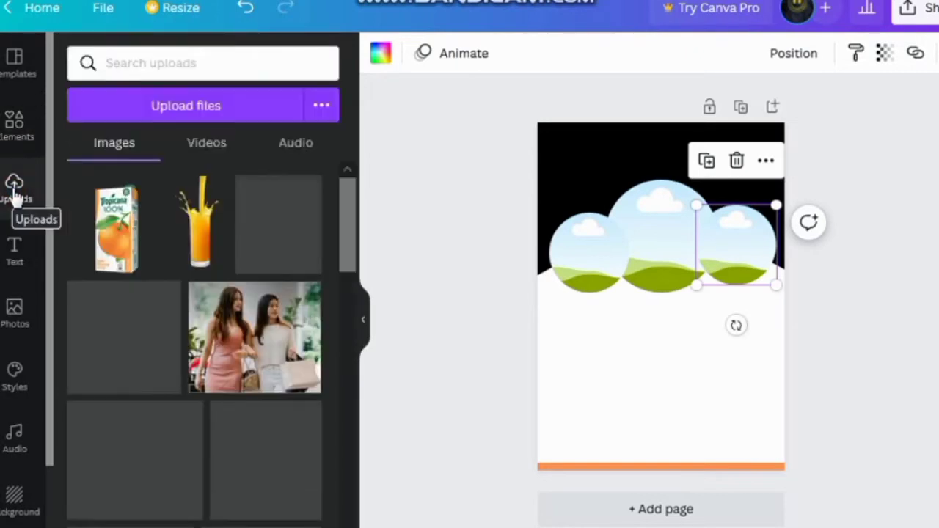
# Step: Put the roast chicken photo in the centre frame and the burger photo on the right
pyautogui.scroll(-4, 211, 457)
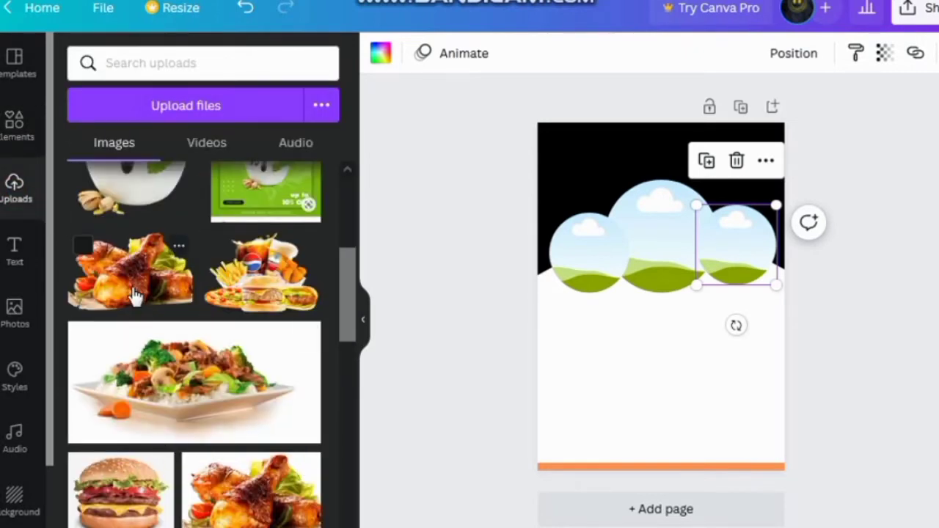
pyautogui.click(134, 294)
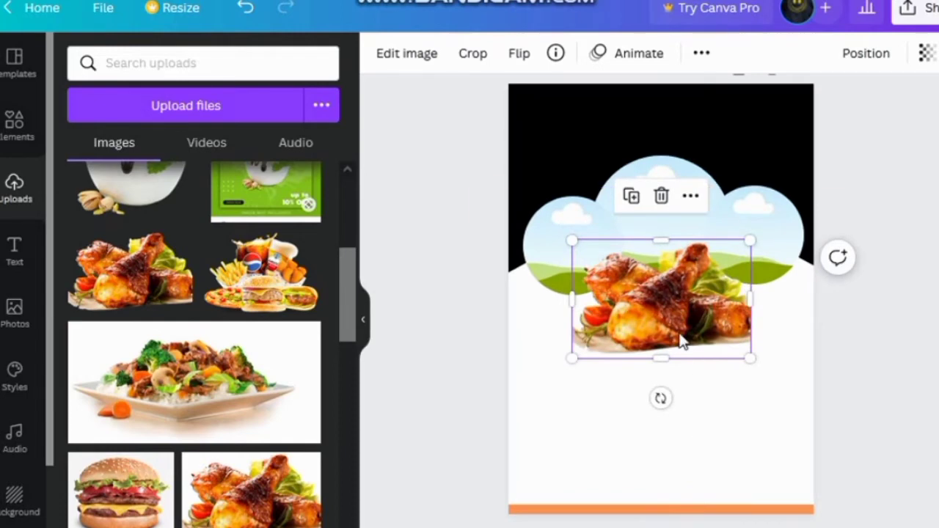
pyautogui.moveTo(682, 342); pyautogui.dragTo(665, 258)
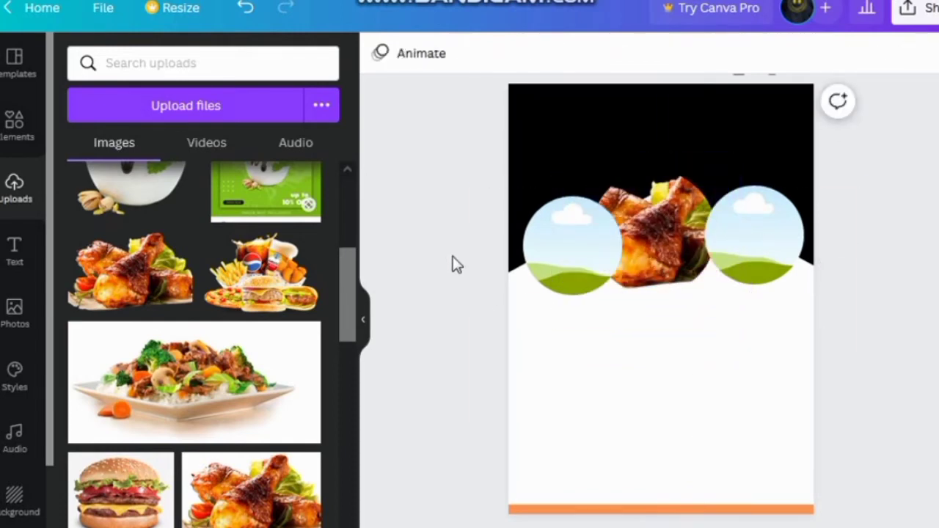
pyautogui.click(129, 501)
pyautogui.moveTo(748, 220)
pyautogui.mouseDown()
pyautogui.moveTo(648, 340)
pyautogui.moveTo(751, 251)
pyautogui.mouseUp()
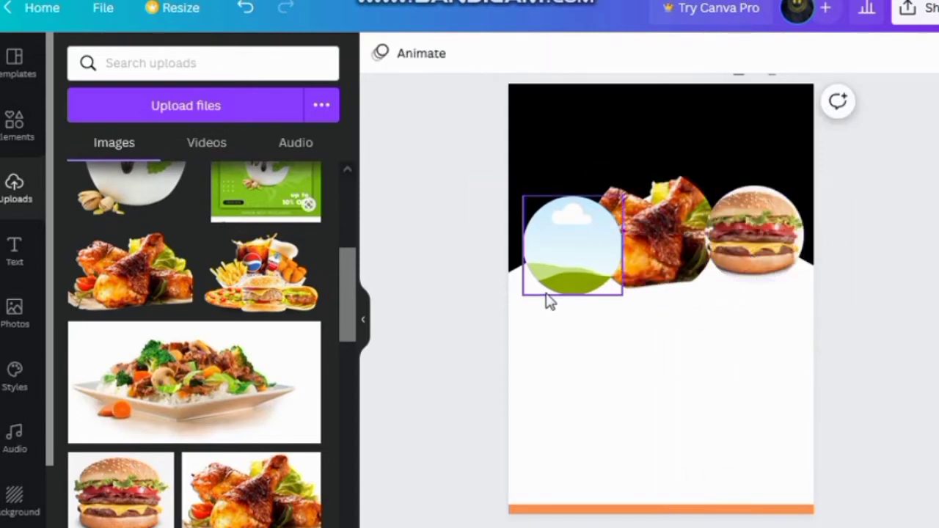
# Step: Fit the rice-plate photo into the left circle frame
pyautogui.click(203, 411)
pyautogui.moveTo(754, 254)
pyautogui.mouseDown()
pyautogui.moveTo(681, 303)
pyautogui.moveTo(671, 295)
pyautogui.mouseUp()
pyautogui.moveTo(616, 366); pyautogui.dragTo(573, 249)
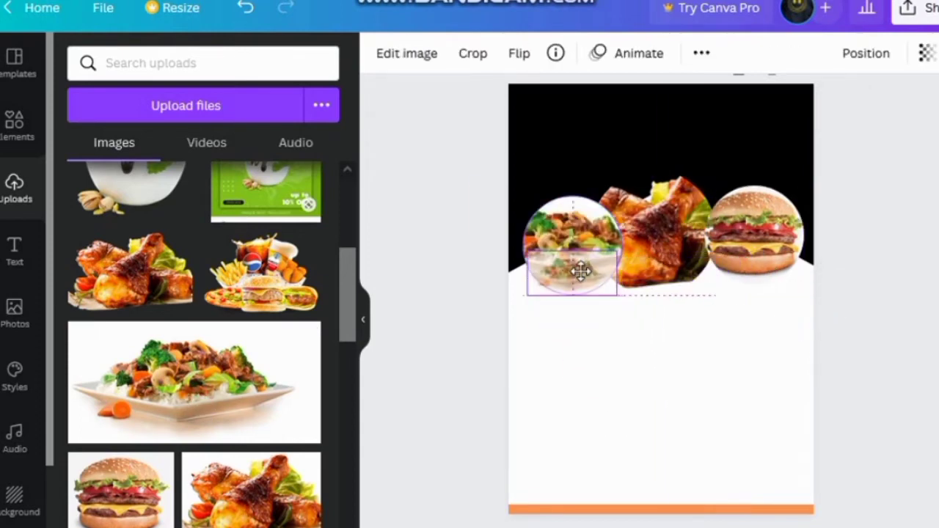
pyautogui.click(682, 403)
pyautogui.click(15, 245)
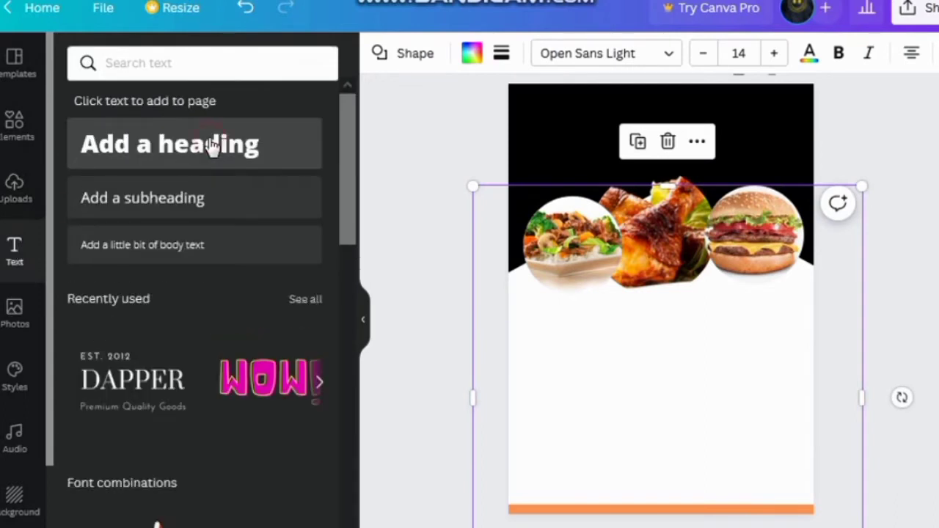
# Step: Add stacked headings reading SUPER and DELICIOUS, plus a third heading for FOOD
pyautogui.click(211, 145)
pyautogui.press('BackSpace')
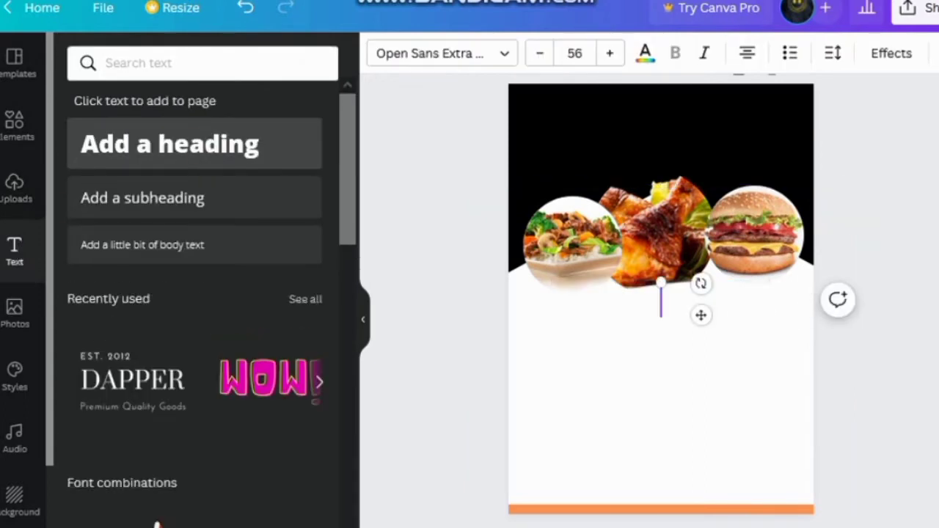
pyautogui.write('SUPER')
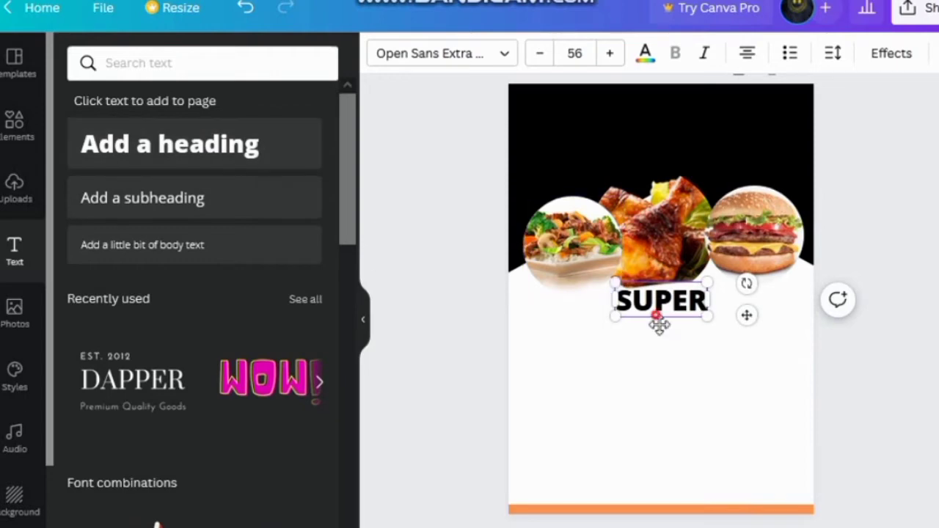
pyautogui.moveTo(746, 315); pyautogui.dragTo(748, 336)
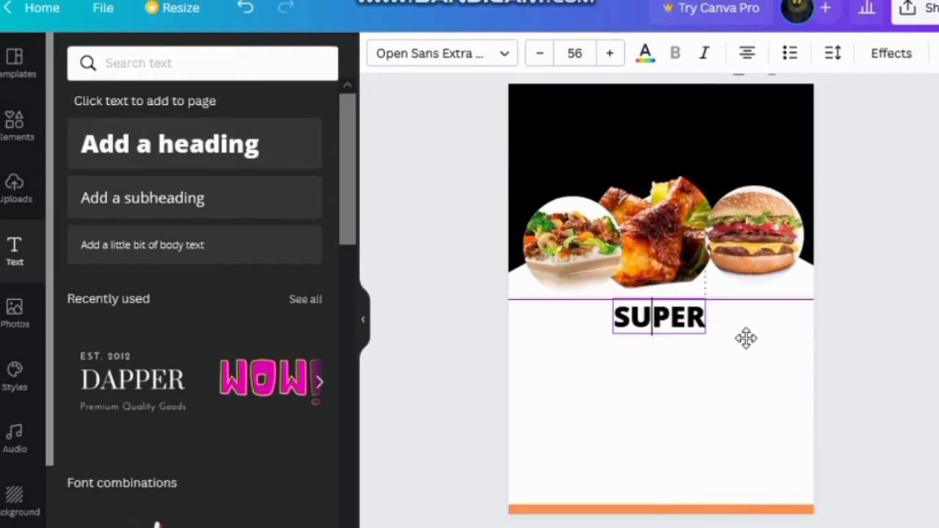
pyautogui.click(242, 158)
pyautogui.press('BackSpace')
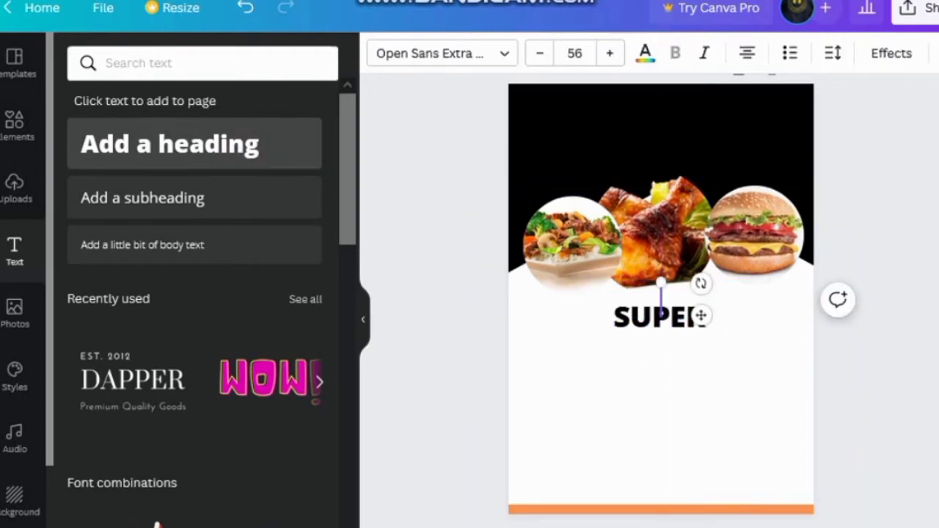
pyautogui.write('DELIC')
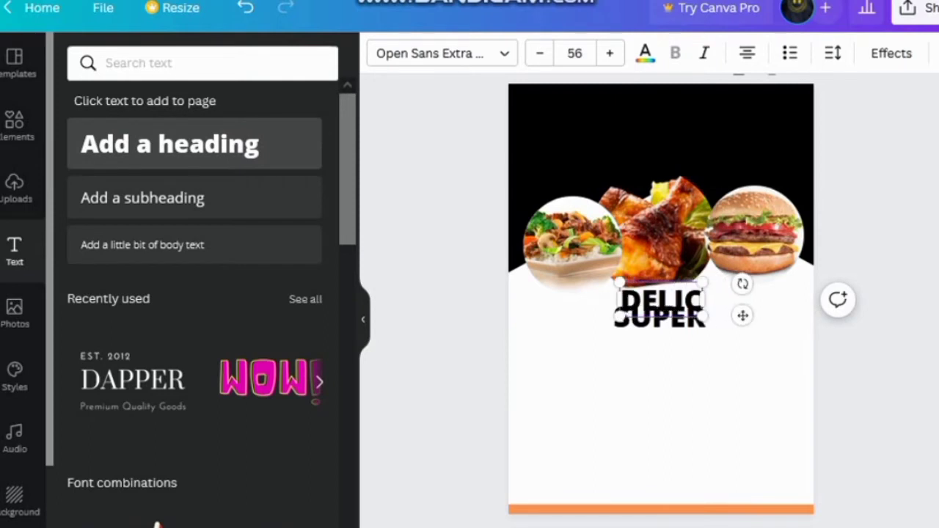
pyautogui.write('IOUS')
pyautogui.moveTo(777, 314); pyautogui.dragTo(769, 370)
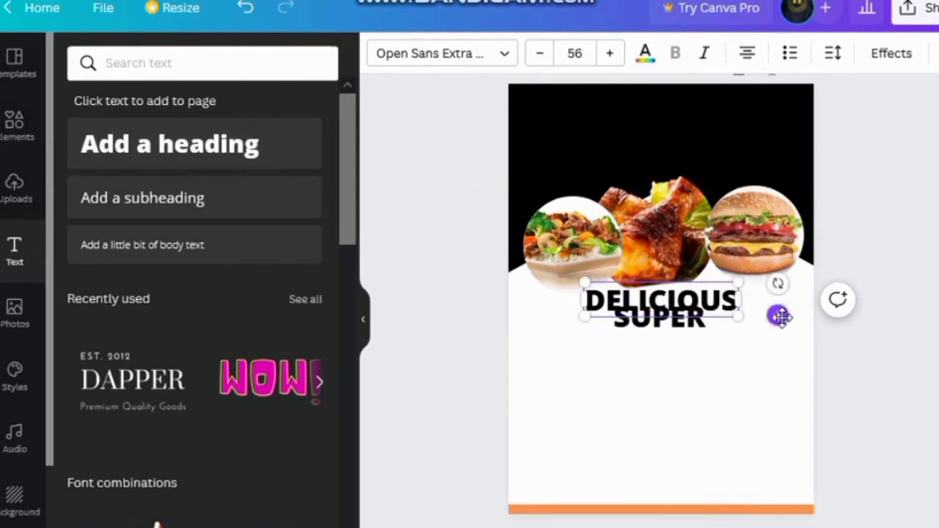
pyautogui.click(242, 151)
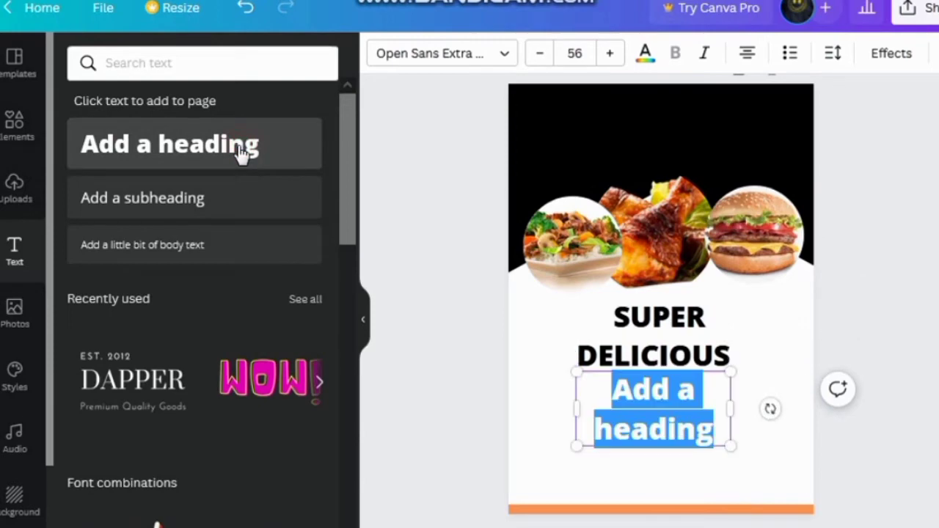
pyautogui.press('BackSpace')
pyautogui.write('FOOD')
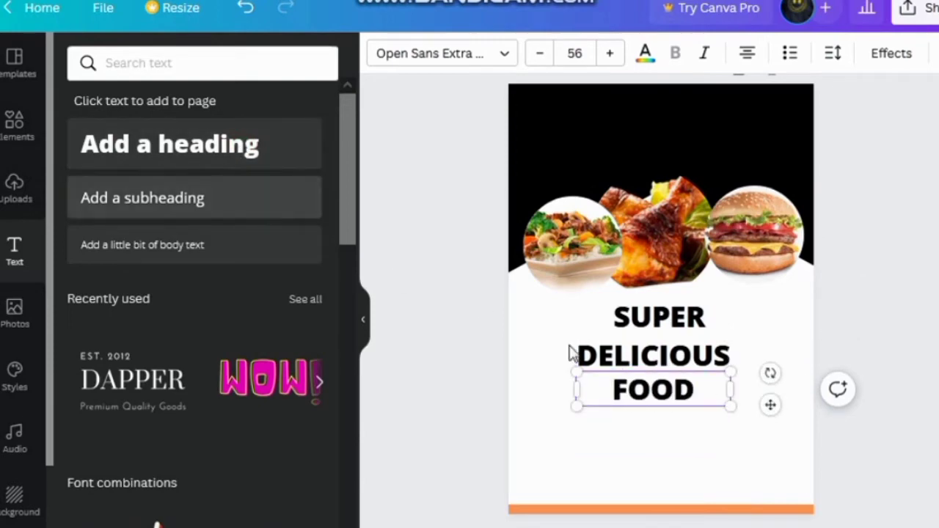
# Step: Colour the SUPER heading dark grey and the DELICIOUS heading orange
pyautogui.click(662, 423)
pyautogui.click(655, 323)
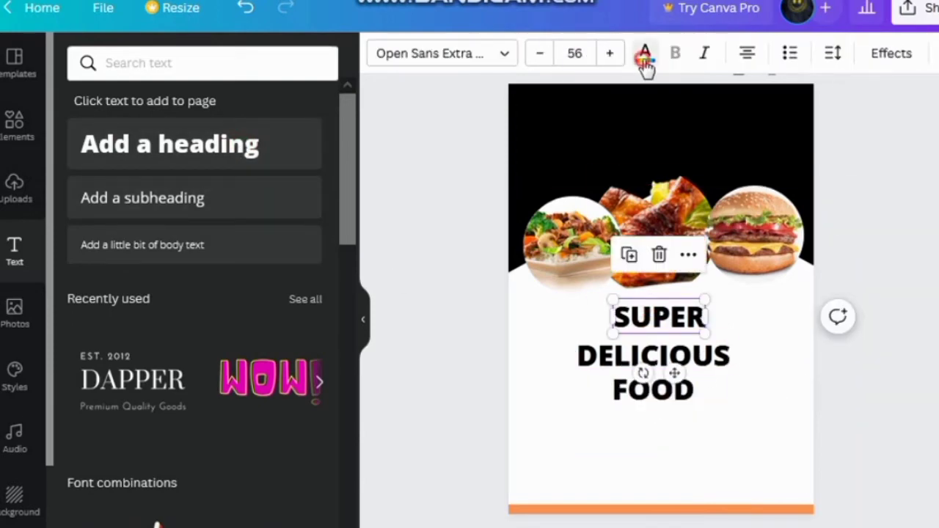
pyautogui.click(644, 59)
pyautogui.click(129, 487)
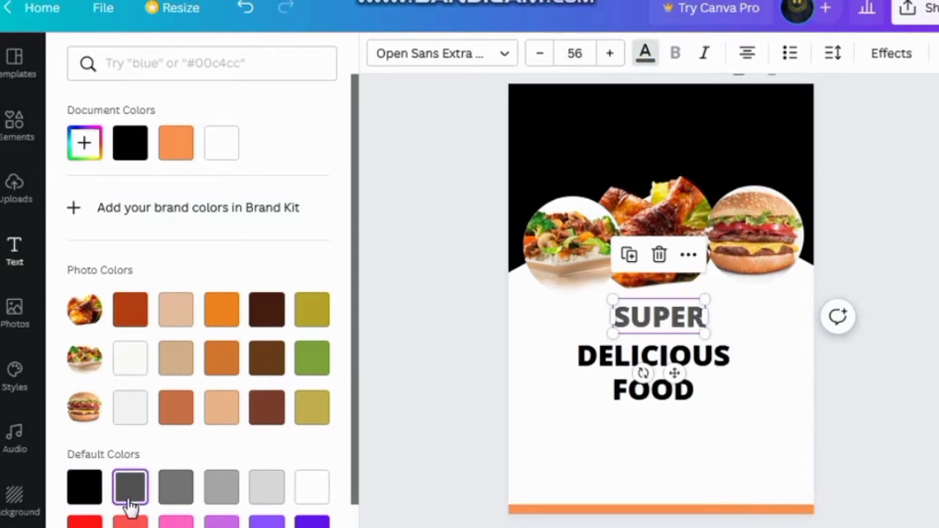
pyautogui.click(399, 141)
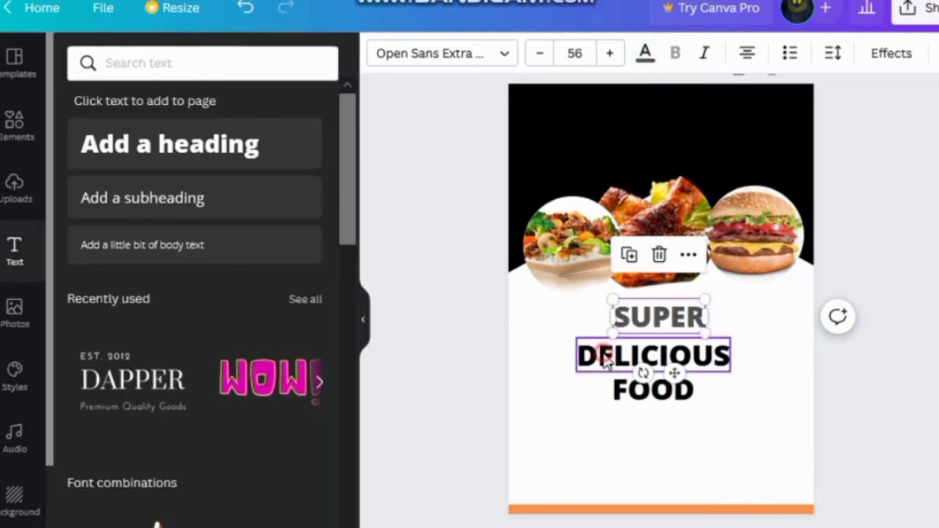
pyautogui.click(608, 356)
pyautogui.click(645, 53)
pyautogui.click(221, 142)
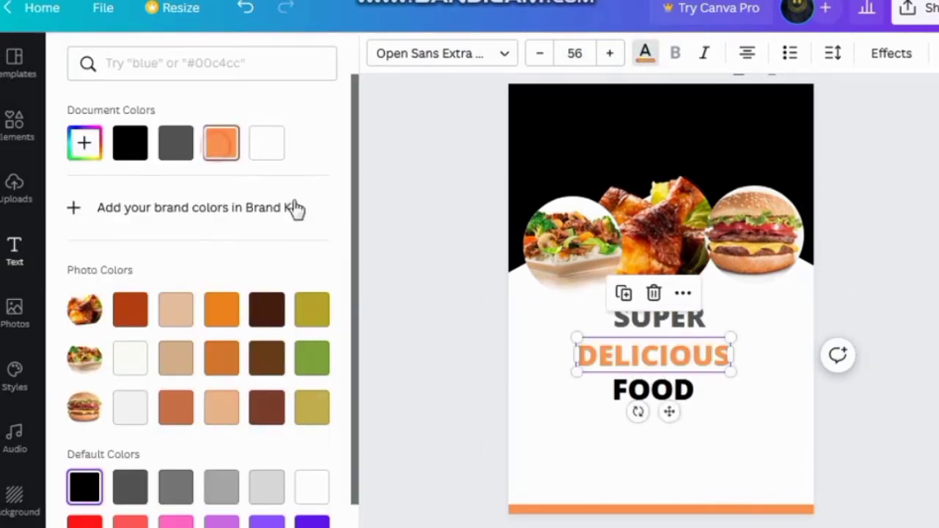
pyautogui.click(446, 245)
# Step: Give the FOOD heading a custom dark grey (#505050) text colour
pyautogui.click(642, 402)
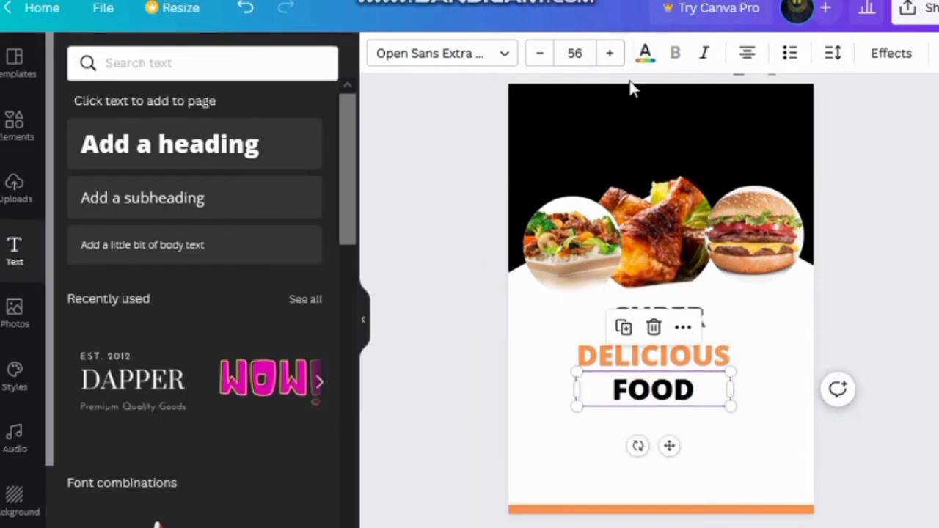
pyautogui.click(644, 55)
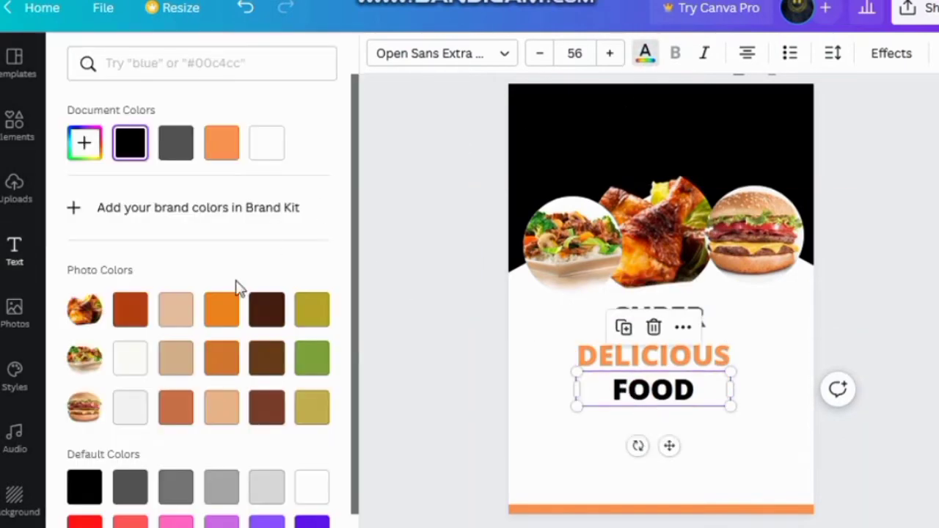
pyautogui.click(85, 142)
pyautogui.moveTo(86, 277); pyautogui.dragTo(85, 251)
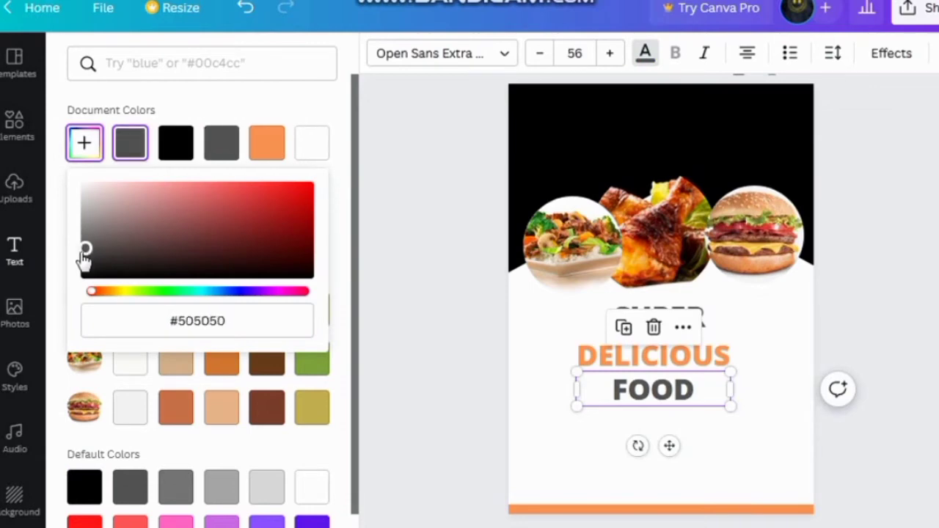
pyautogui.click(448, 256)
pyautogui.click(505, 329)
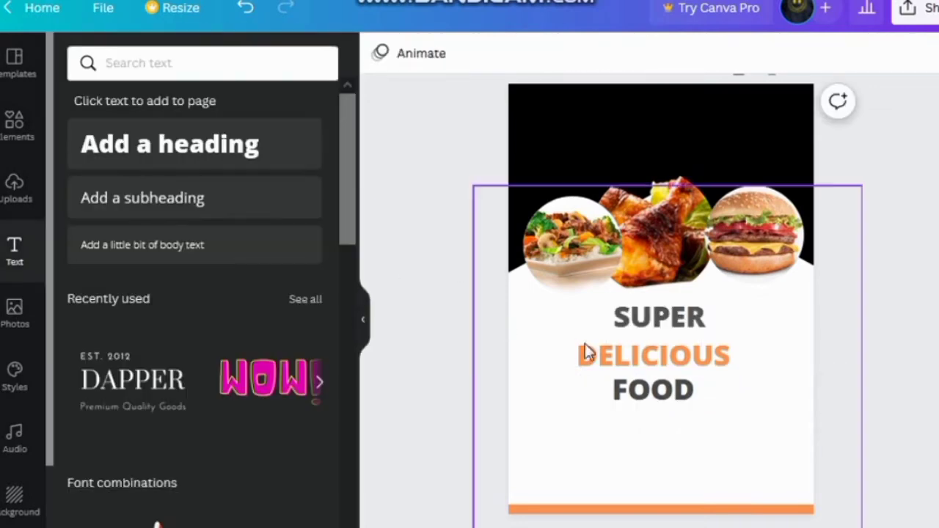
# Step: Enlarge DELICIOUS and FOOD, nudge SUPER, and position FOOD under DELICIOUS
pyautogui.click(656, 360)
pyautogui.moveTo(574, 336); pyautogui.dragTo(556, 334)
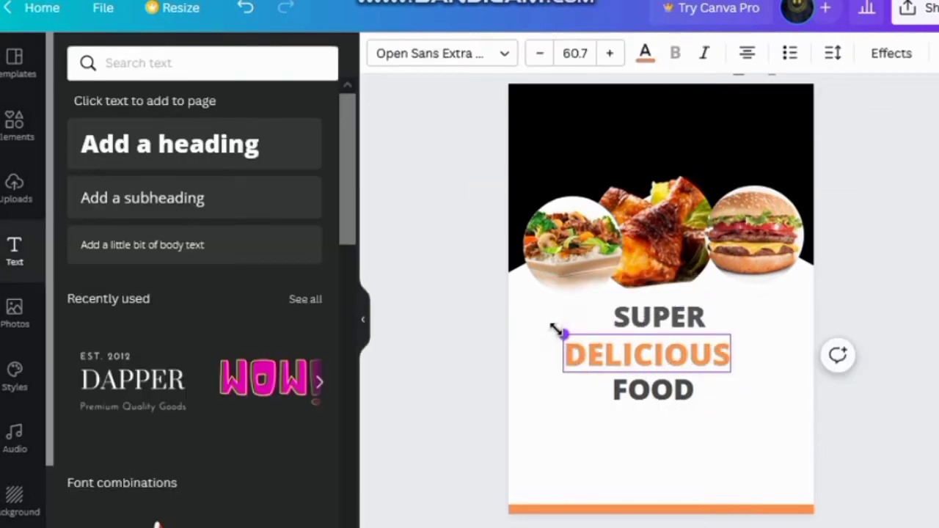
pyautogui.moveTo(729, 335); pyautogui.dragTo(755, 327)
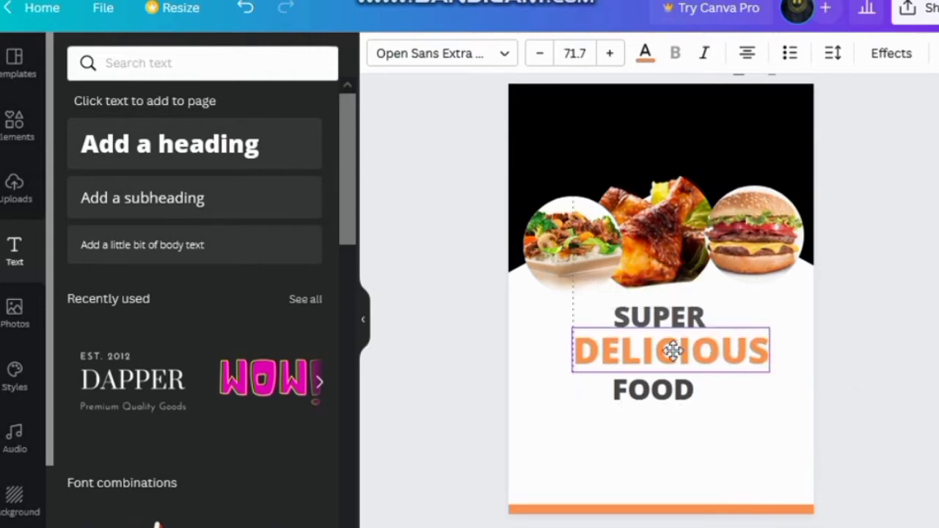
pyautogui.moveTo(661, 312); pyautogui.dragTo(655, 306)
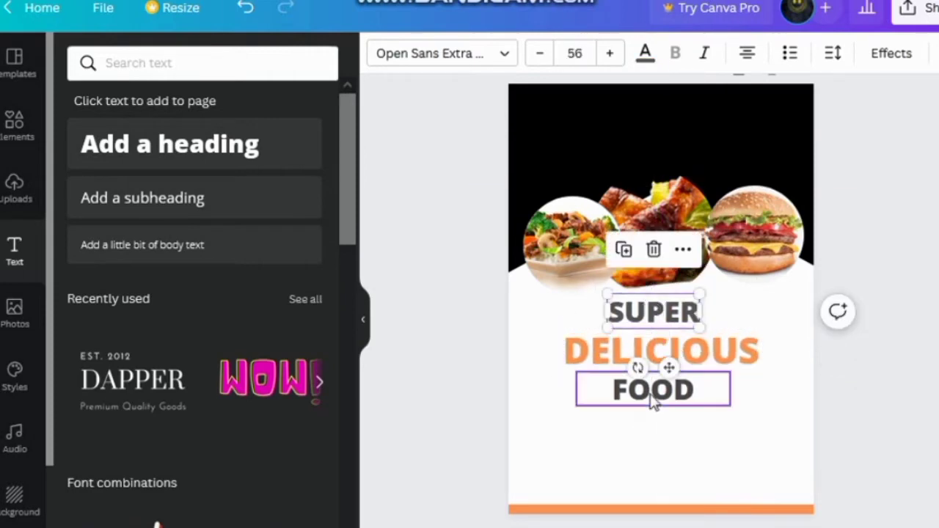
pyautogui.moveTo(653, 399); pyautogui.dragTo(660, 459)
pyautogui.moveTo(738, 430)
pyautogui.mouseDown()
pyautogui.moveTo(778, 389)
pyautogui.moveTo(794, 421)
pyautogui.mouseUp()
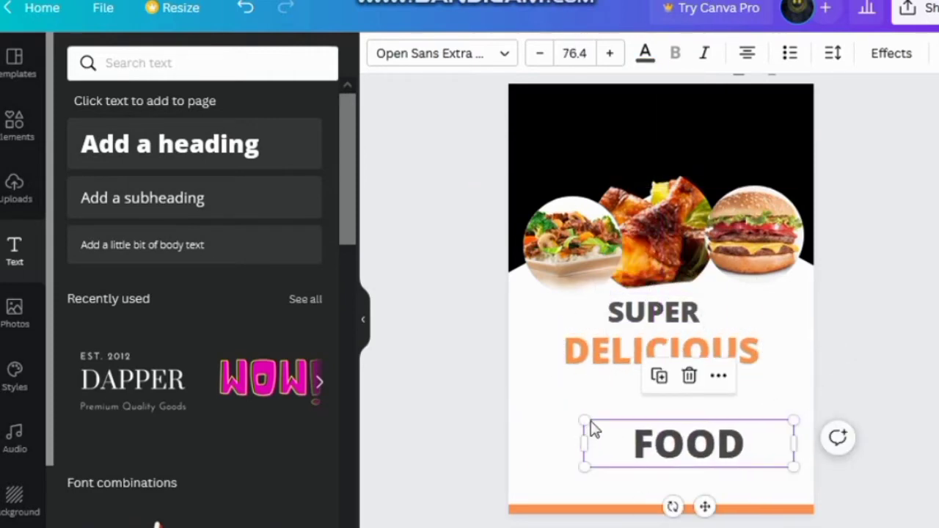
pyautogui.moveTo(584, 420); pyautogui.dragTo(513, 404)
pyautogui.moveTo(654, 440); pyautogui.dragTo(662, 404)
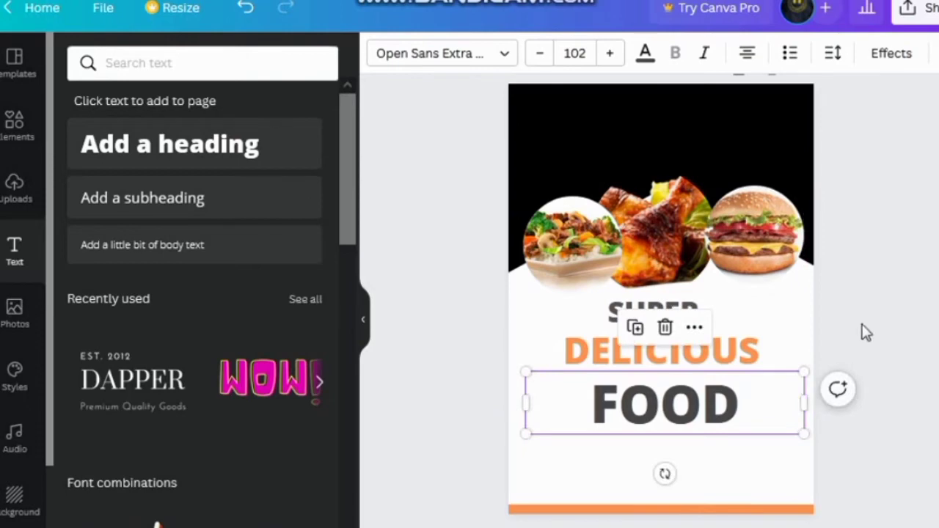
# Step: Set FOOD in the Gliker font and DELICIOUS in Garet ExtraBold
pyautogui.click(500, 53)
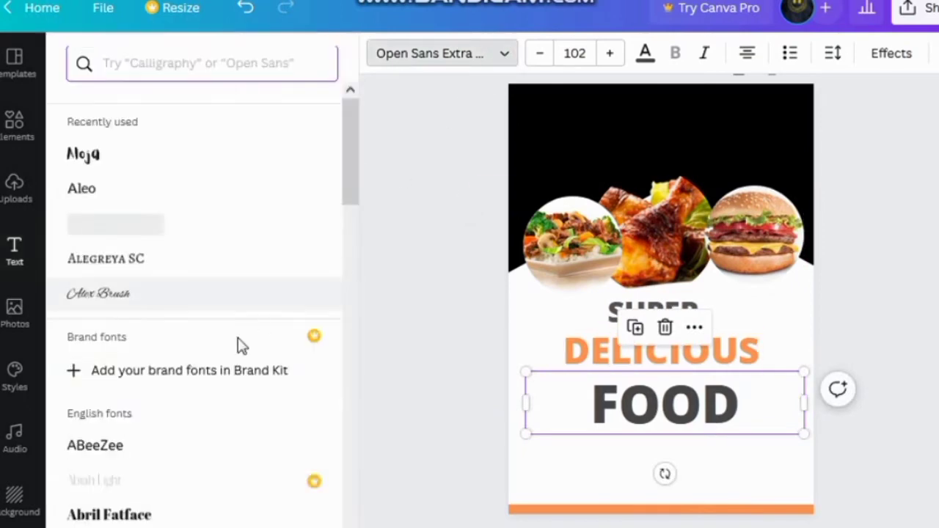
pyautogui.write('G')
pyautogui.click(73, 328)
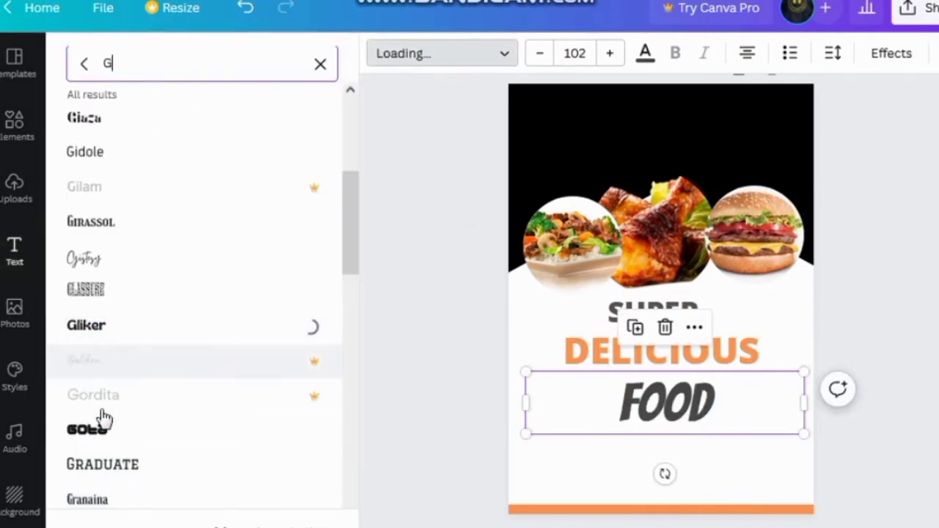
pyautogui.scroll(-2, 105, 433)
pyautogui.scroll(-2, 106, 441)
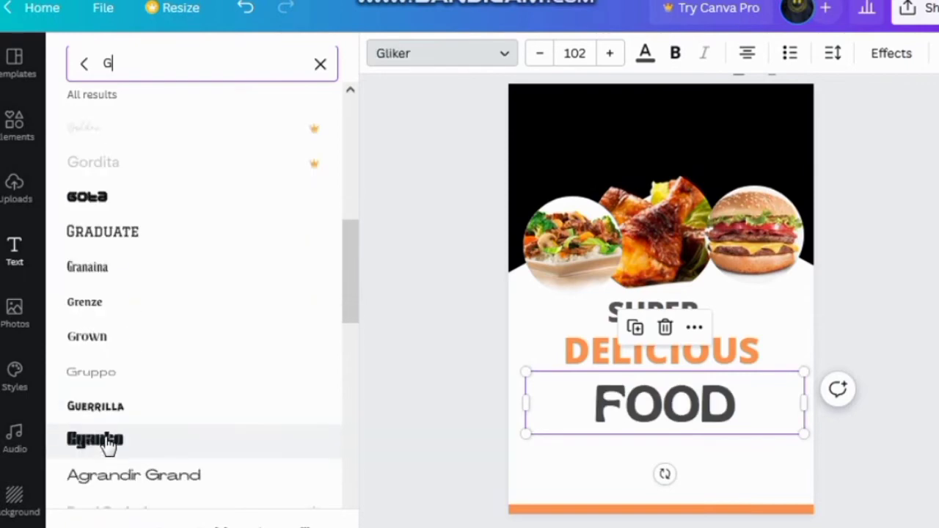
pyautogui.click(587, 355)
pyautogui.scroll(3, 110, 367)
pyautogui.click(126, 391)
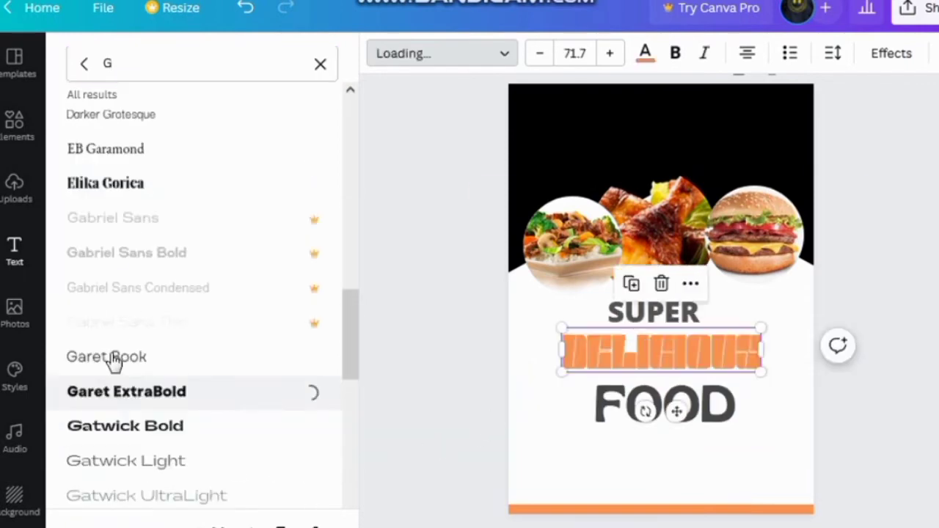
pyautogui.click(463, 331)
pyautogui.click(823, 176)
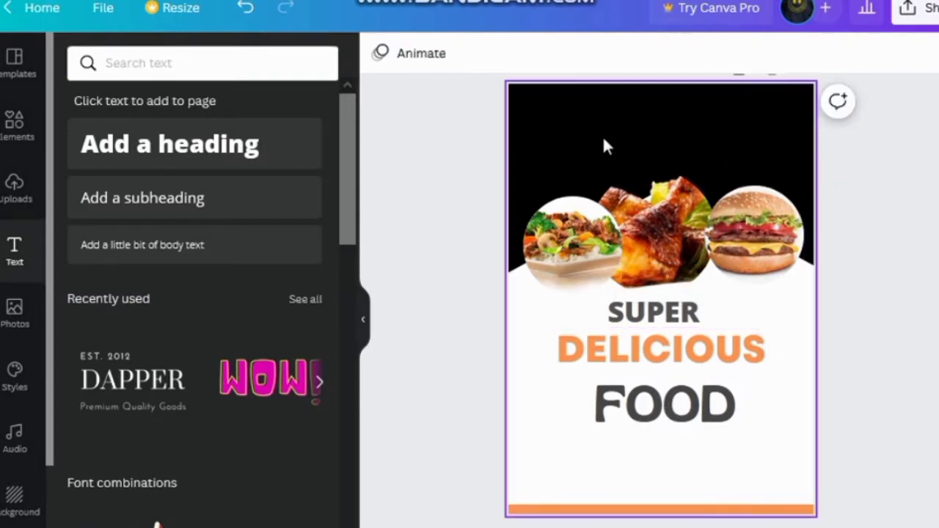
# Step: Add a SHOP NOW subheading below the FOOD heading
pyautogui.click(174, 198)
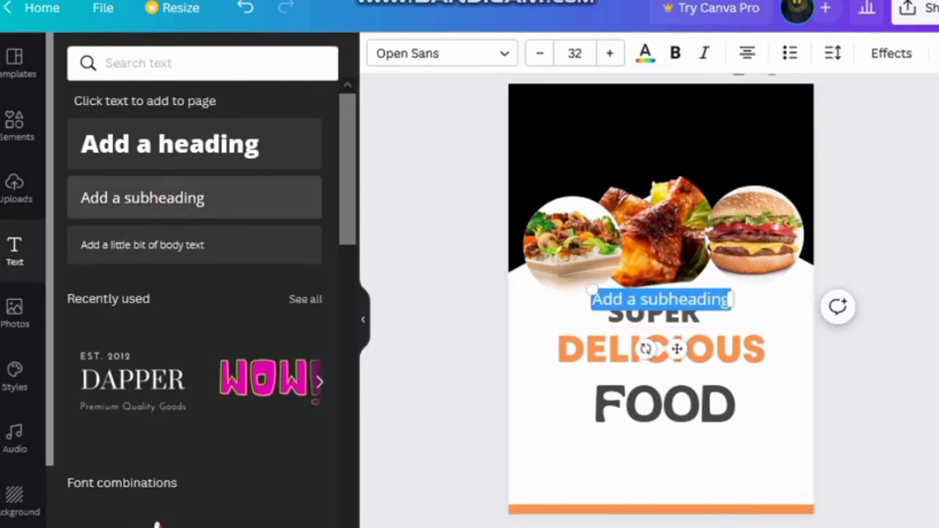
pyautogui.press('BackSpace')
pyautogui.write('SHOP NOW')
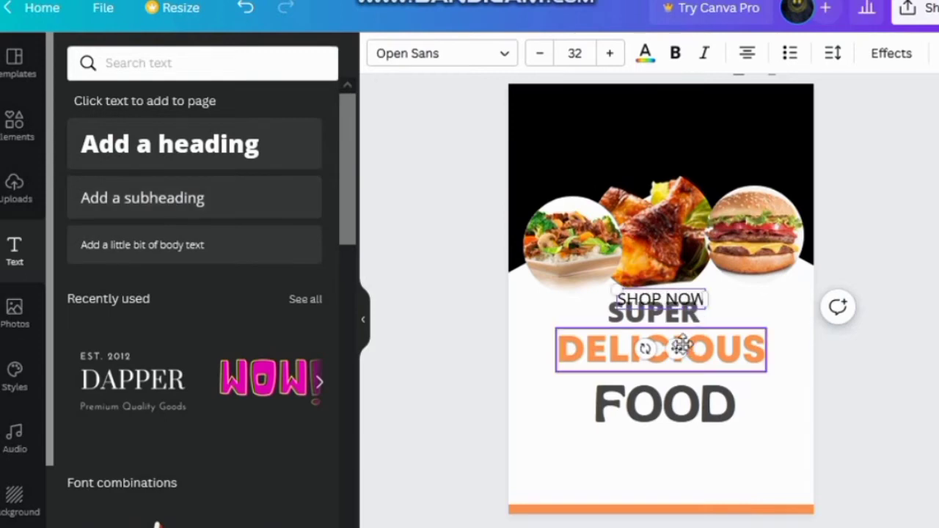
pyautogui.moveTo(676, 349)
pyautogui.mouseDown()
pyautogui.moveTo(660, 518)
pyautogui.moveTo(665, 503)
pyautogui.mouseUp()
# Step: Place an orange rectangle behind SHOP NOW so it reads as a button
pyautogui.click(30, 130)
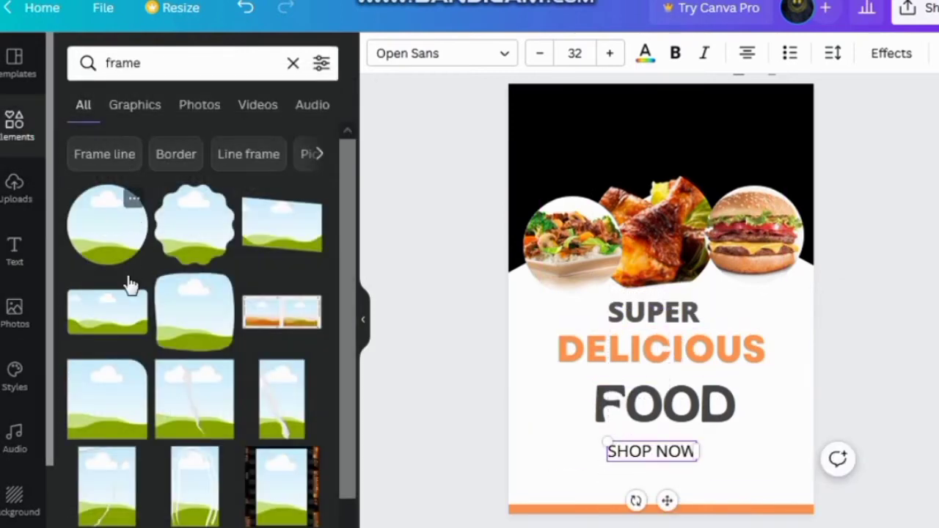
pyautogui.click(293, 65)
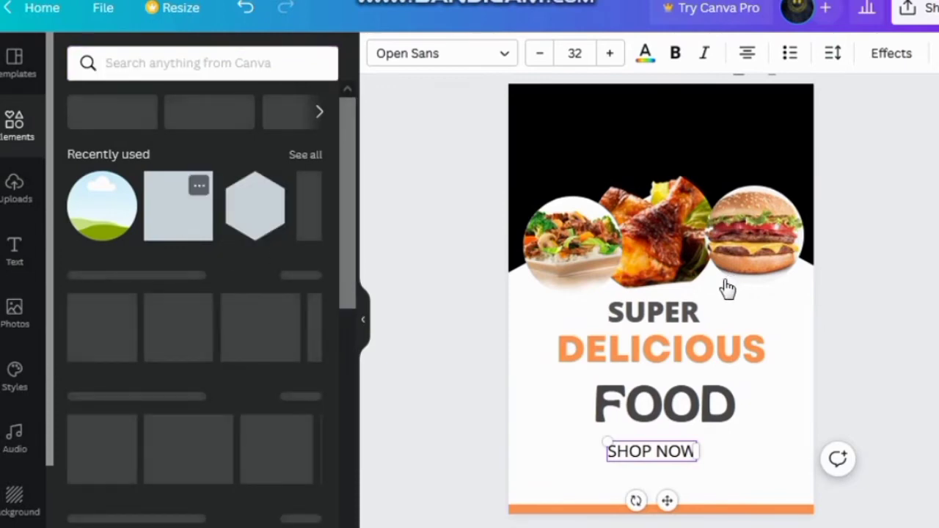
pyautogui.click(201, 209)
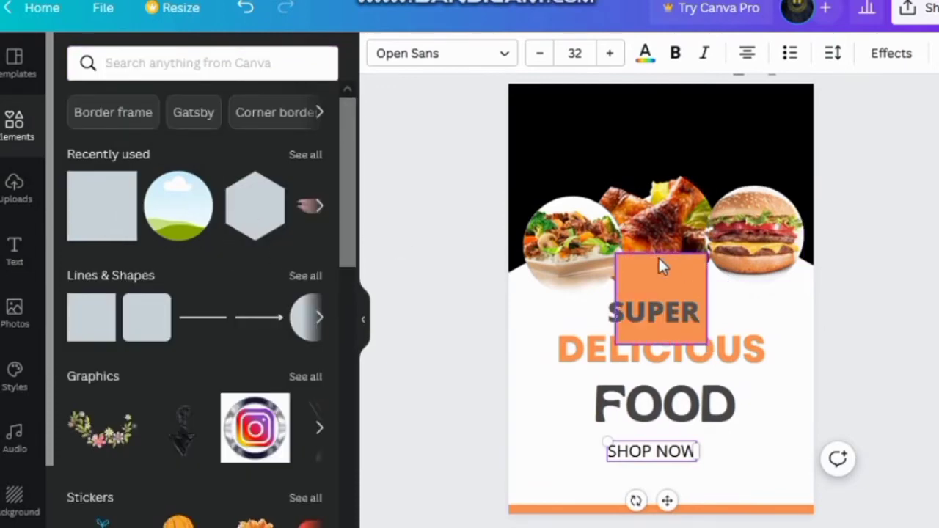
pyautogui.moveTo(658, 258)
pyautogui.mouseDown()
pyautogui.moveTo(669, 292)
pyautogui.moveTo(662, 339)
pyautogui.mouseUp()
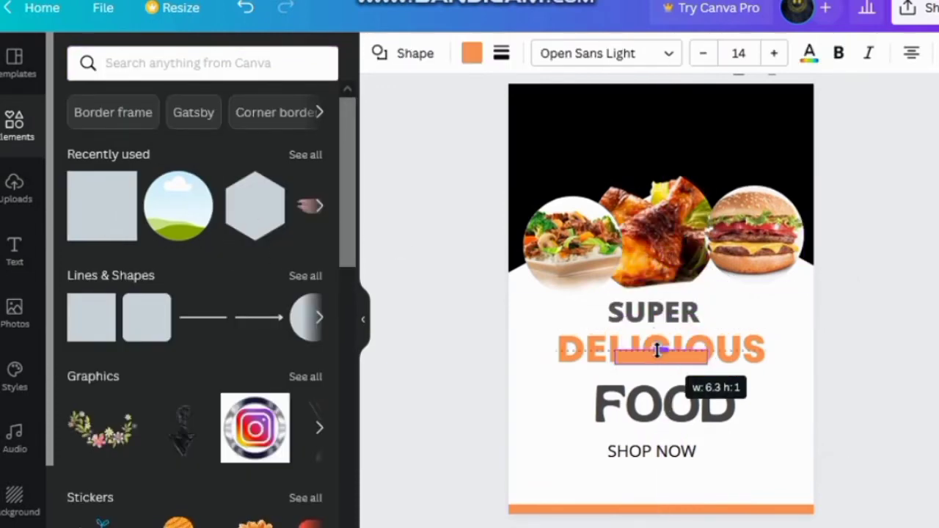
pyautogui.moveTo(676, 429)
pyautogui.mouseDown()
pyautogui.moveTo(664, 454)
pyautogui.moveTo(773, 459)
pyautogui.moveTo(690, 459)
pyautogui.mouseUp()
pyautogui.click(689, 459)
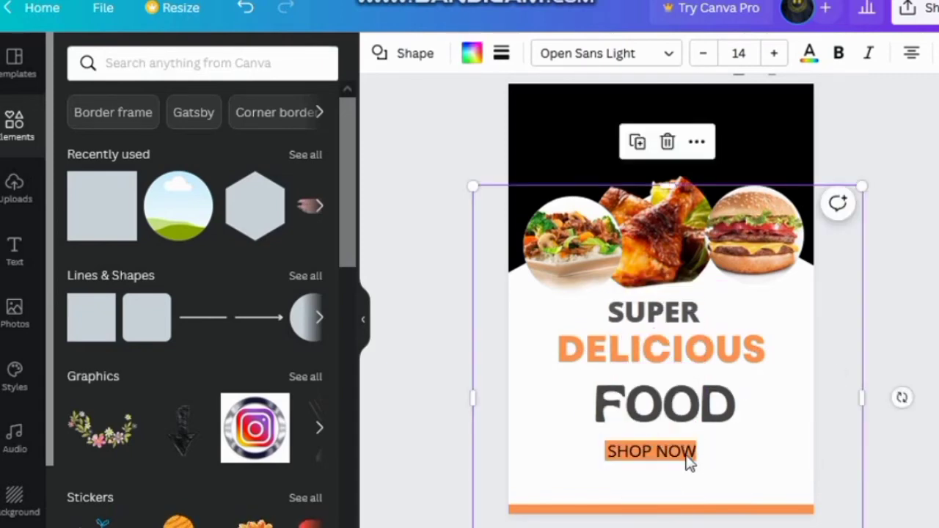
pyautogui.click(15, 250)
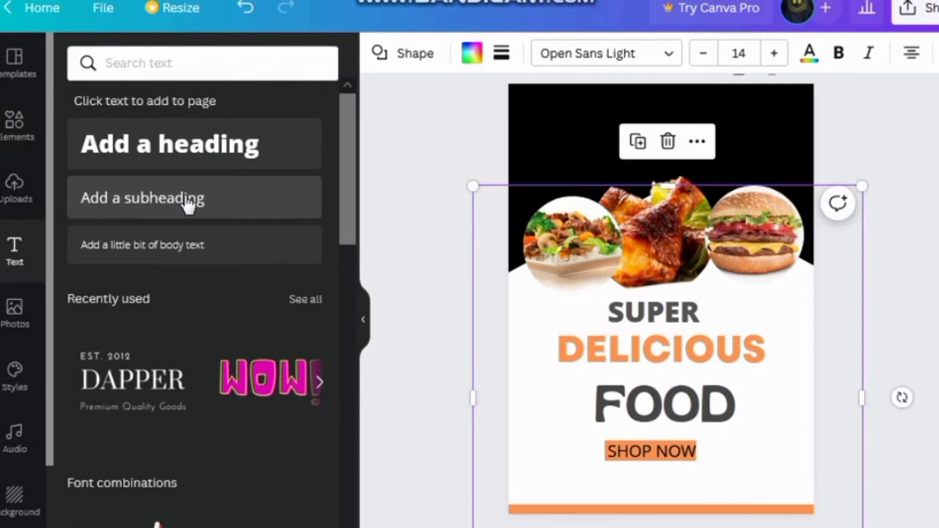
# Step: Add the phone number as a dark grey subheading below SHOP NOW
pyautogui.click(187, 205)
pyautogui.press('BackSpace')
pyautogui.write('12-345-678')
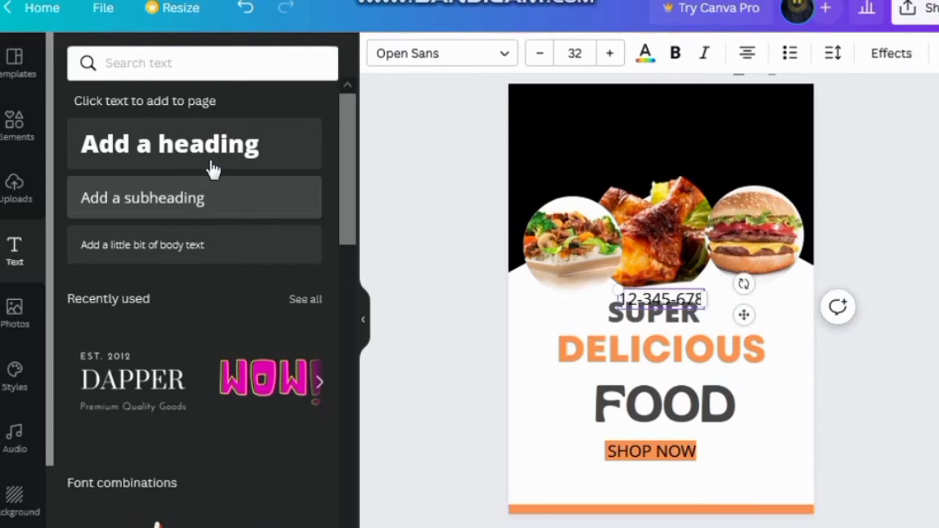
pyautogui.click(644, 58)
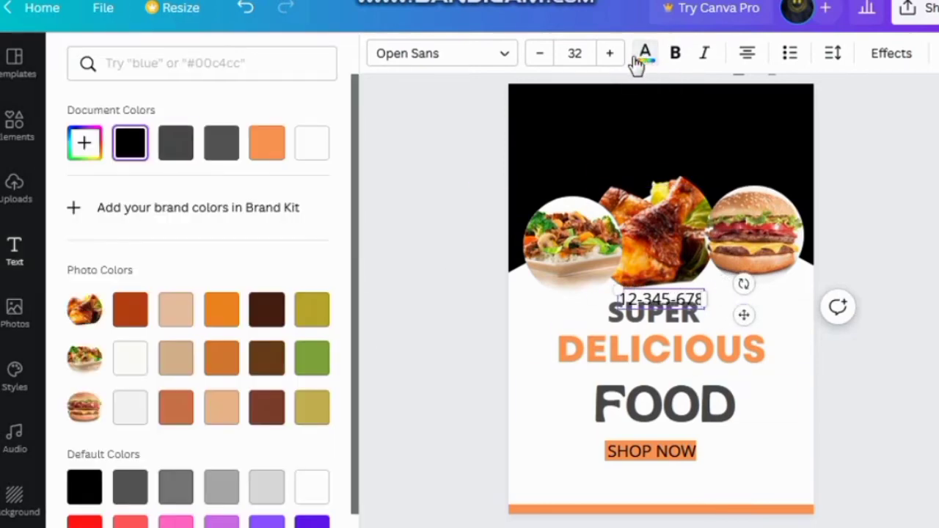
pyautogui.click(176, 144)
pyautogui.moveTo(744, 314); pyautogui.dragTo(610, 488)
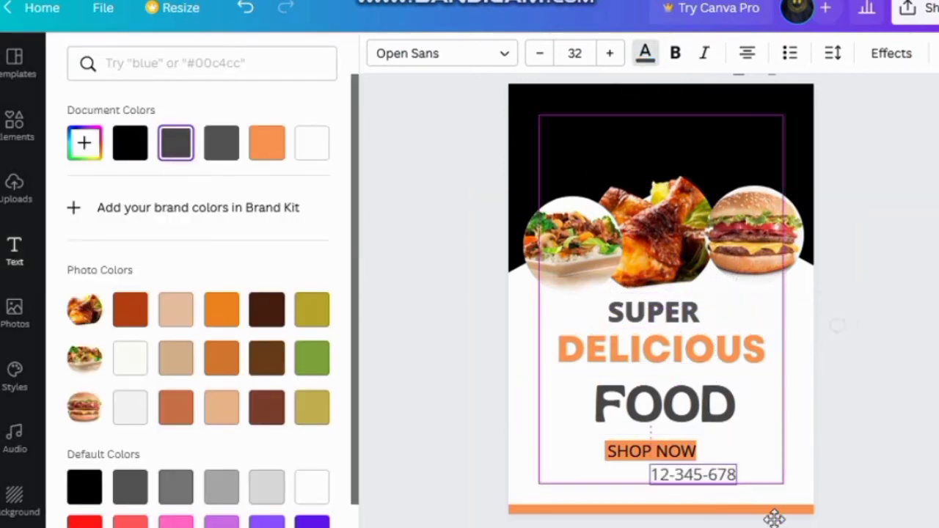
# Step: Search elements for 'PHONE' and place a phone icon beside the number
pyautogui.click(14, 124)
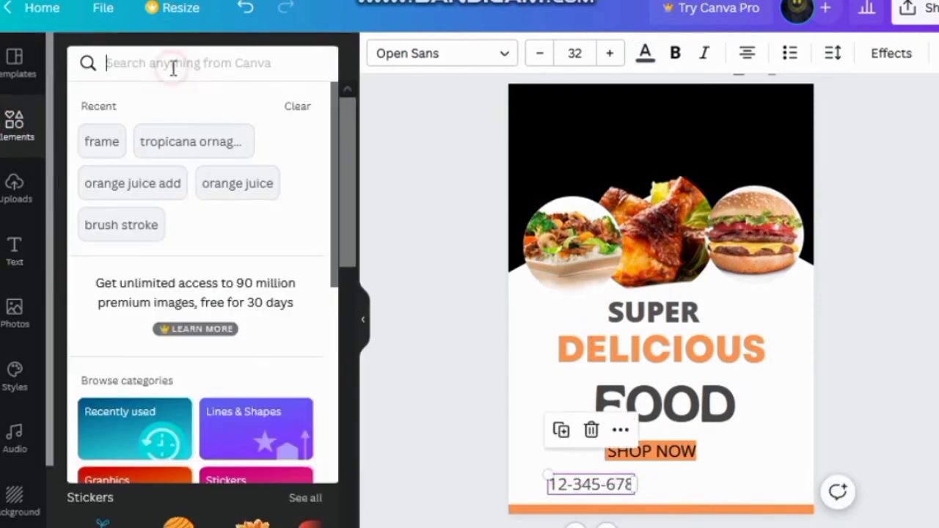
pyautogui.write('PHONE')
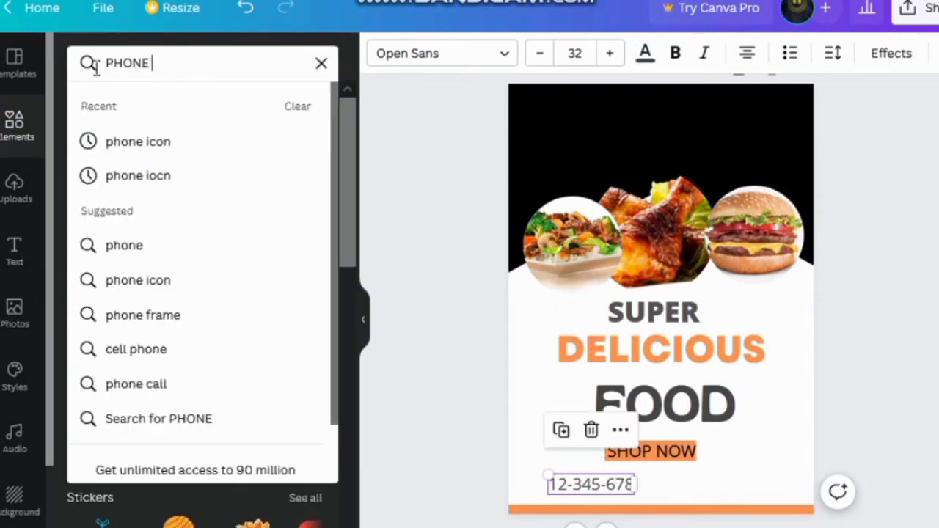
pyautogui.click(121, 143)
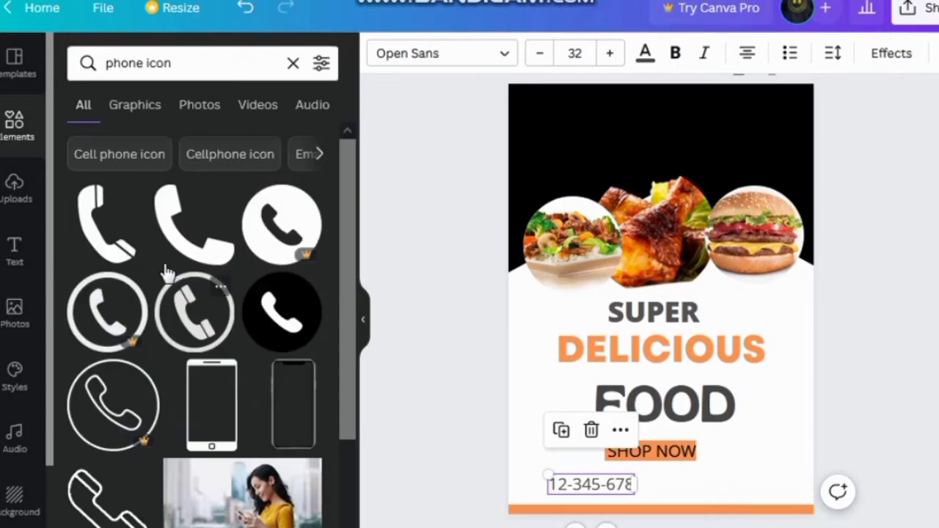
pyautogui.moveTo(573, 383)
pyautogui.mouseDown()
pyautogui.moveTo(569, 506)
pyautogui.moveTo(549, 523)
pyautogui.mouseUp()
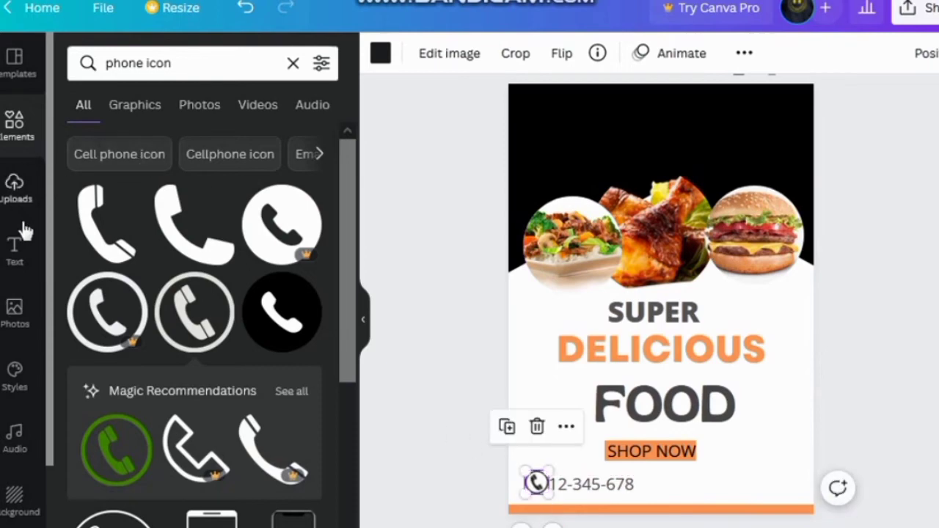
pyautogui.click(15, 245)
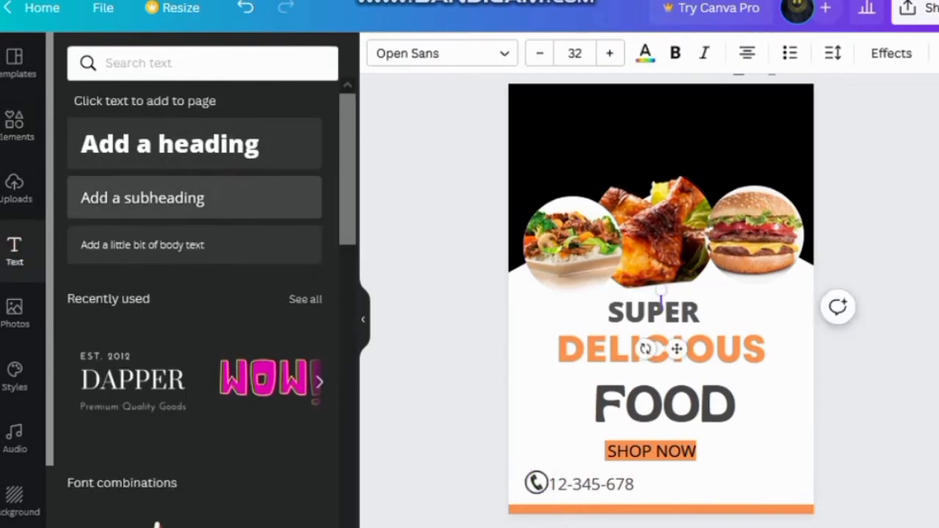
pyautogui.write('w')
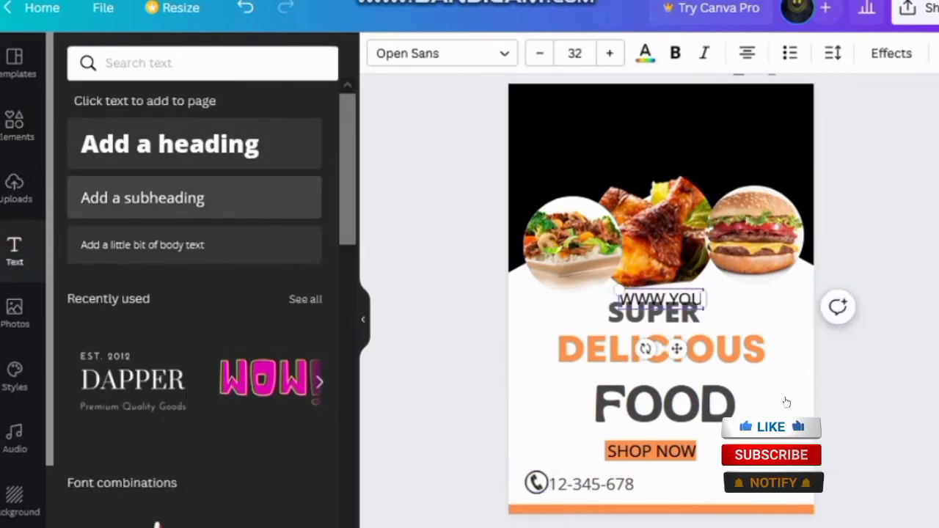
pyautogui.write('R WE')
pyautogui.write('BS')
pyautogui.write('ITE')
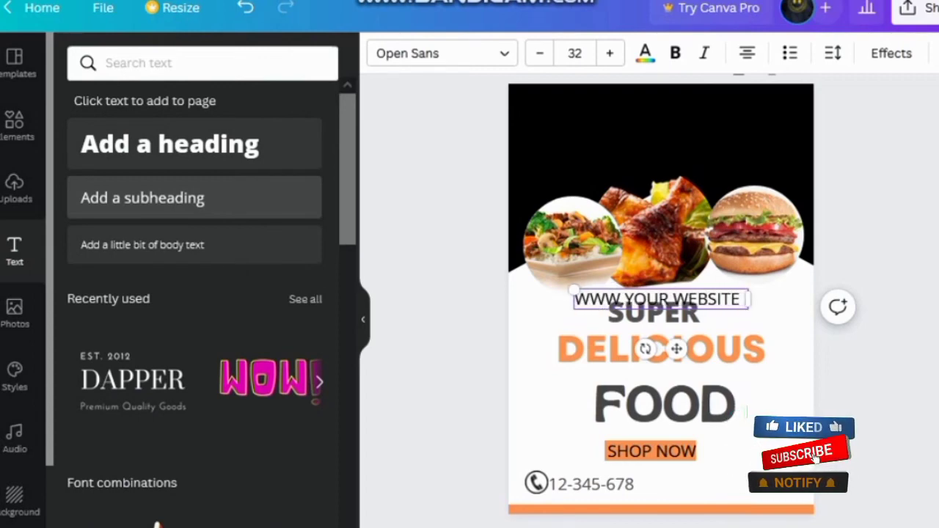
pyautogui.write('.COM')
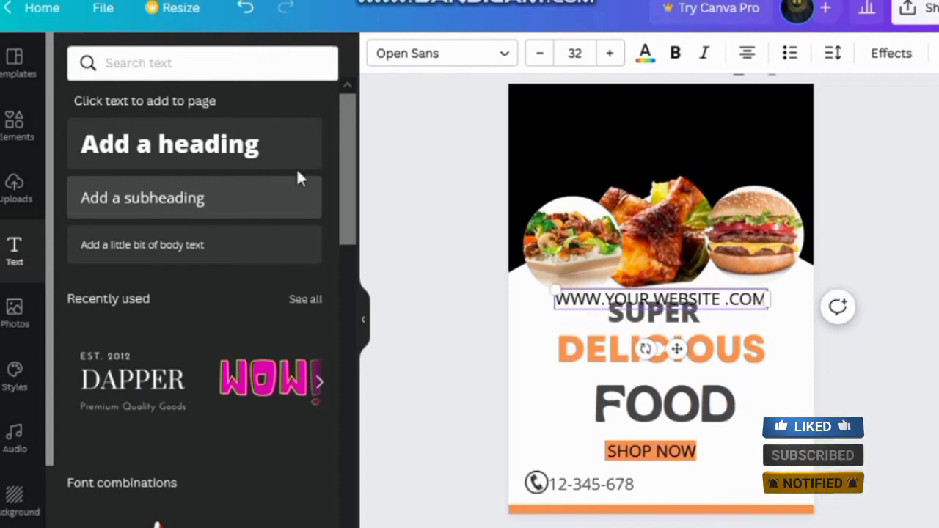
pyautogui.moveTo(676, 349); pyautogui.dragTo(747, 520)
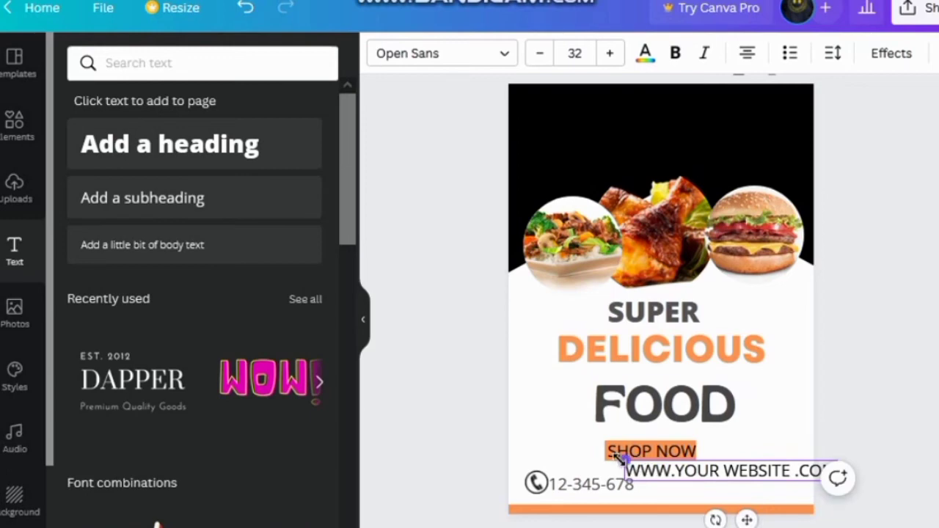
pyautogui.moveTo(618, 458); pyautogui.dragTo(697, 492)
pyautogui.moveTo(780, 513); pyautogui.dragTo(746, 525)
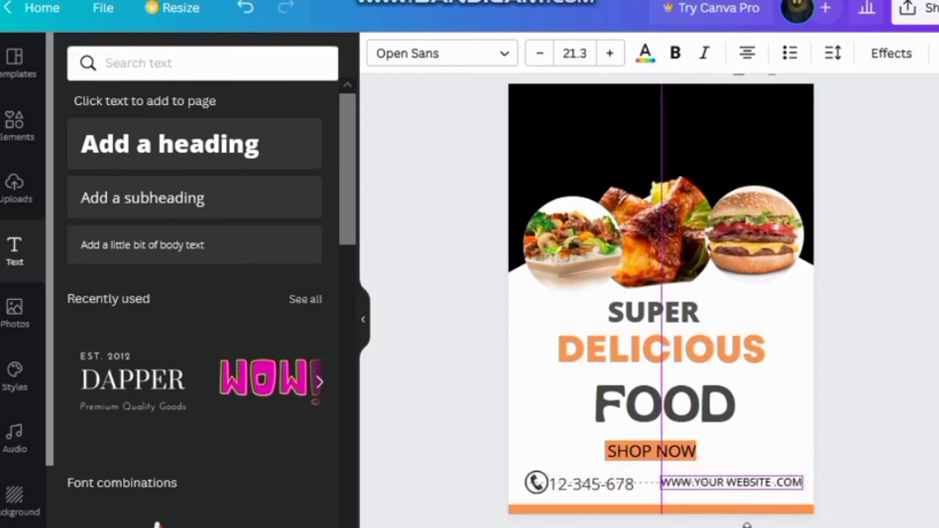
pyautogui.moveTo(660, 476); pyautogui.dragTo(684, 483)
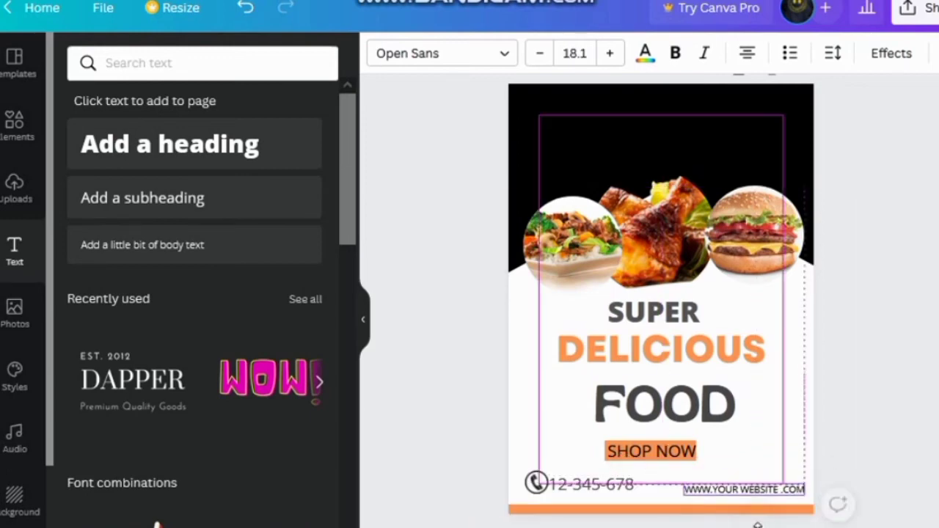
# Step: Search Elements for a website icon and place a small globe beside the website text
pyautogui.click(594, 492)
pyautogui.click(15, 130)
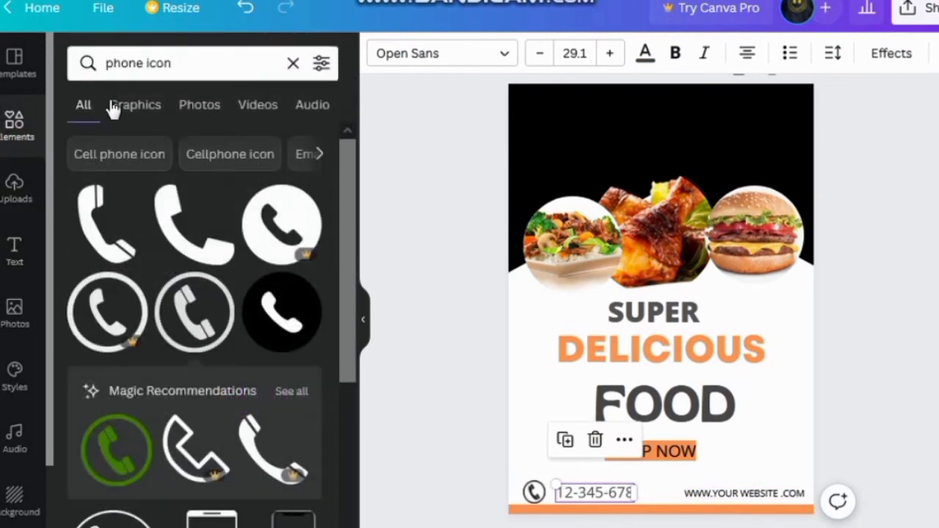
pyautogui.click(146, 67)
pyautogui.press('BackSpace')
pyautogui.write('WE')
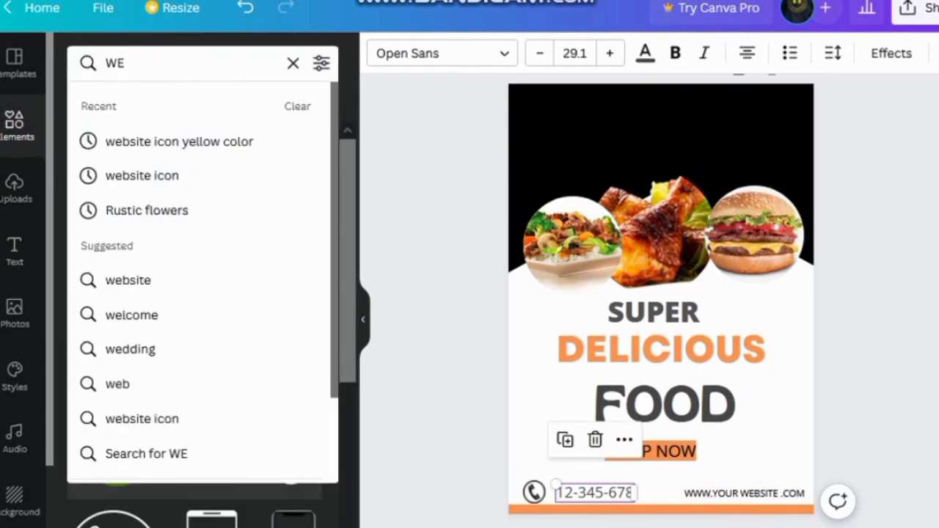
pyautogui.click(168, 177)
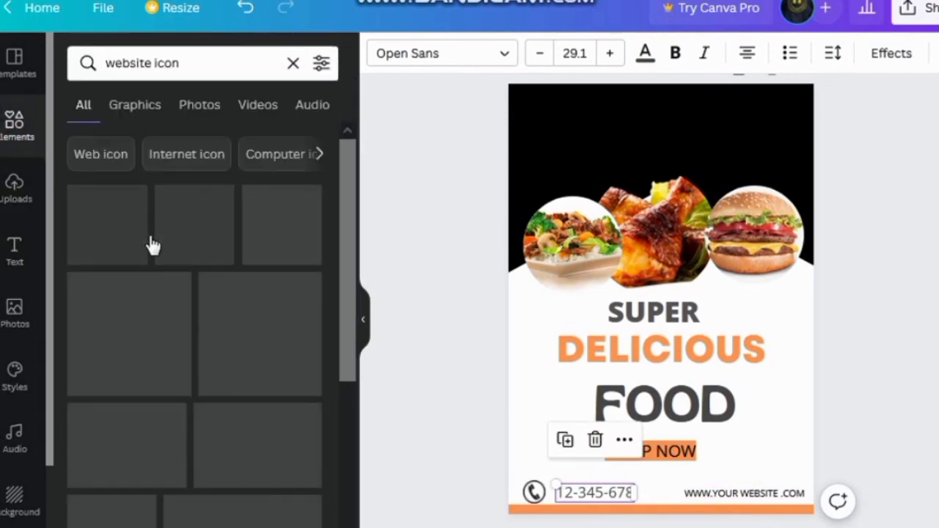
pyautogui.click(270, 357)
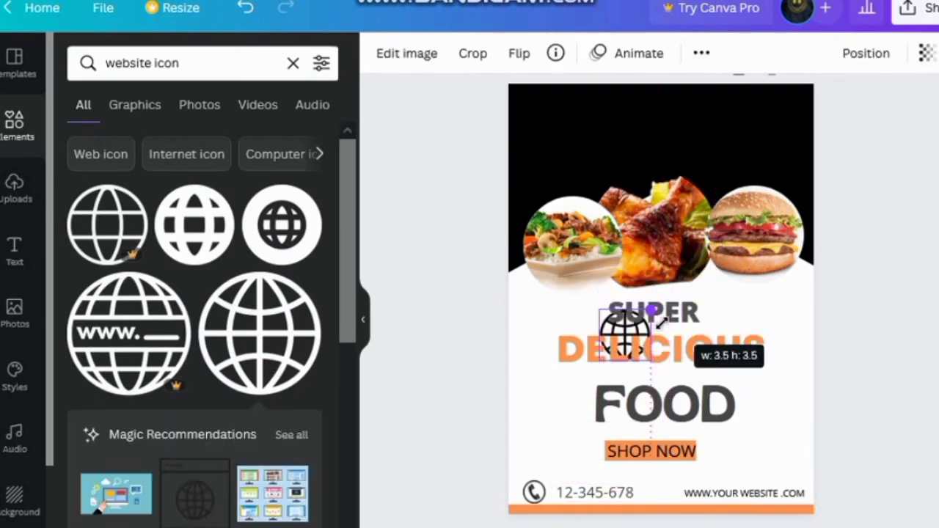
pyautogui.moveTo(727, 365); pyautogui.dragTo(637, 367)
pyautogui.moveTo(623, 334); pyautogui.dragTo(679, 521)
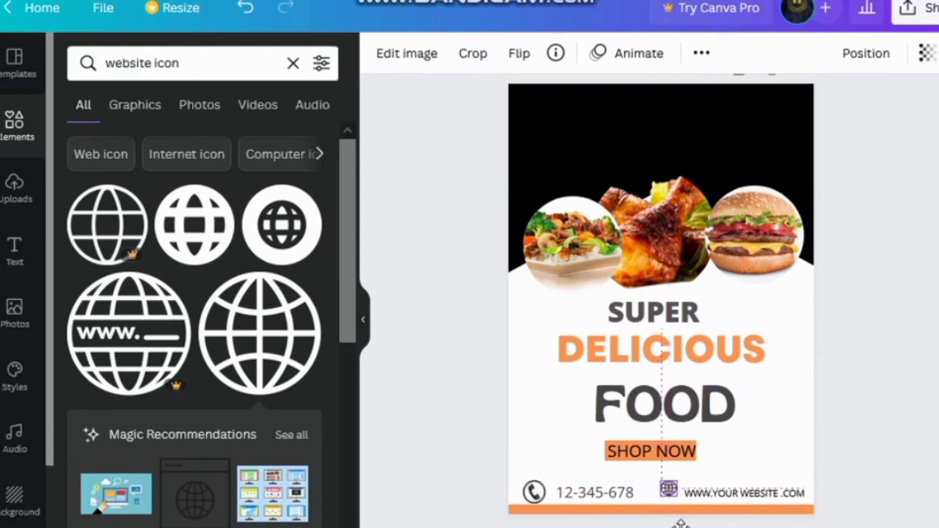
# Step: Add a fork-and-spoon logo from a 'RESTURANT LOGO' search, shrunk into the top-left, and recolour it
pyautogui.click(858, 176)
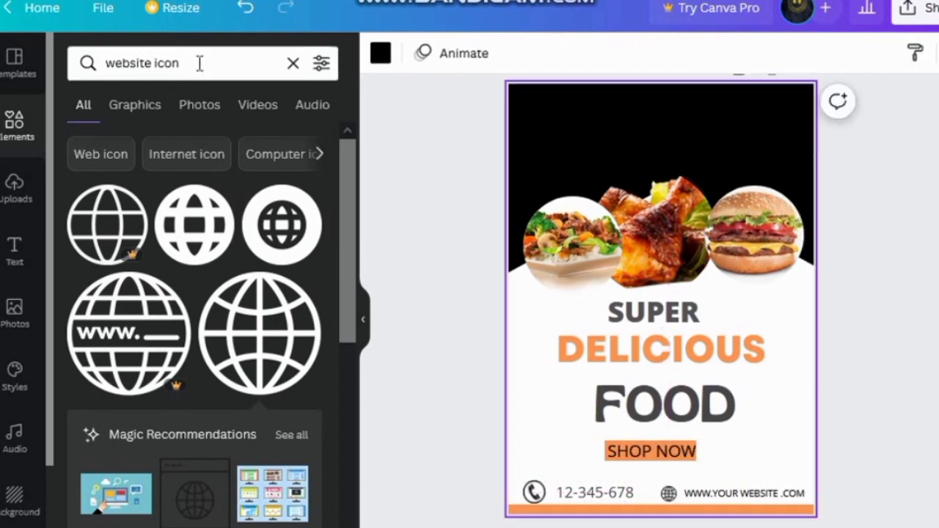
pyautogui.click(198, 63)
pyautogui.write('W')
pyautogui.press('BackSpace')
pyautogui.write('RES')
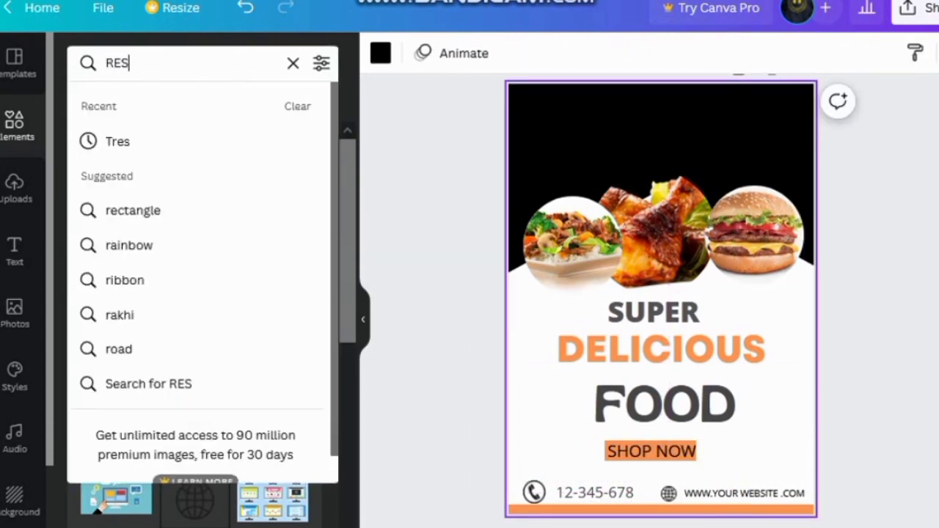
pyautogui.write('TURANT LOGO')
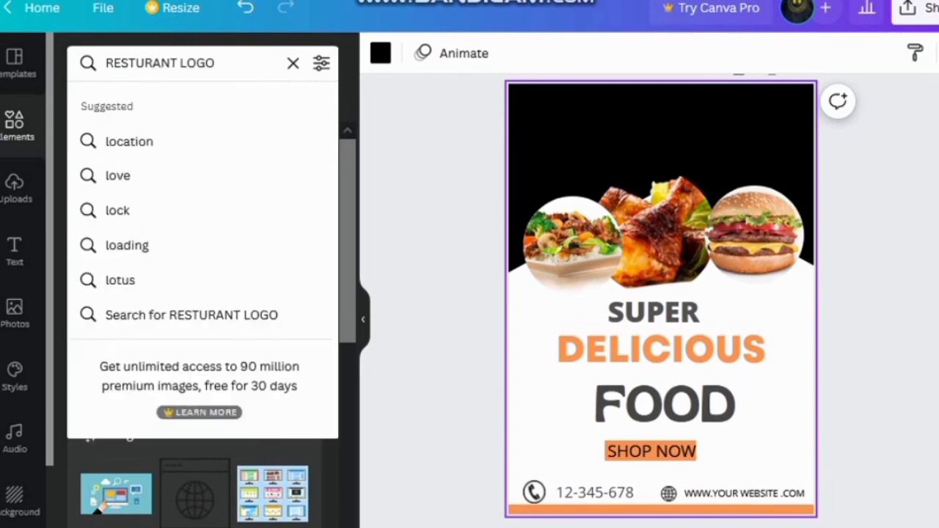
pyautogui.press('Return')
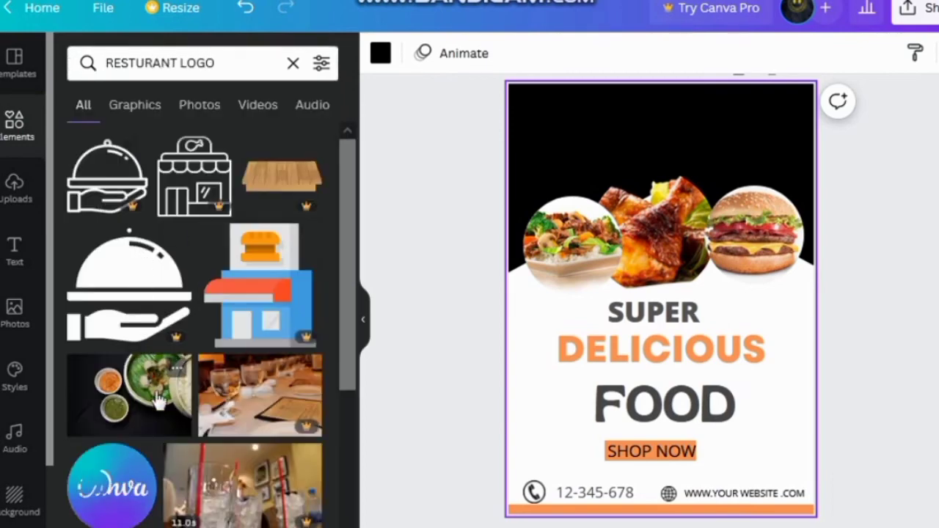
pyautogui.scroll(-5, 142, 262)
pyautogui.click(195, 285)
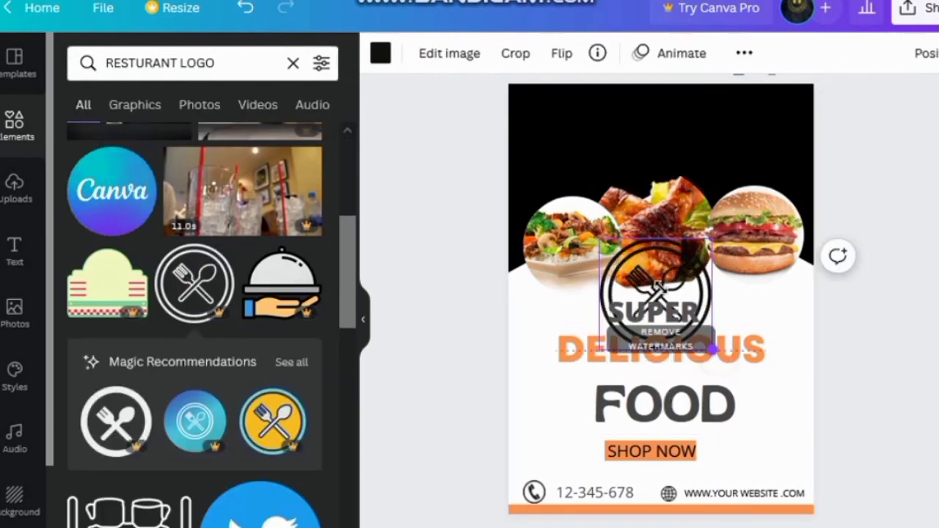
pyautogui.moveTo(722, 359)
pyautogui.mouseDown()
pyautogui.moveTo(622, 259)
pyautogui.moveTo(544, 124)
pyautogui.mouseUp()
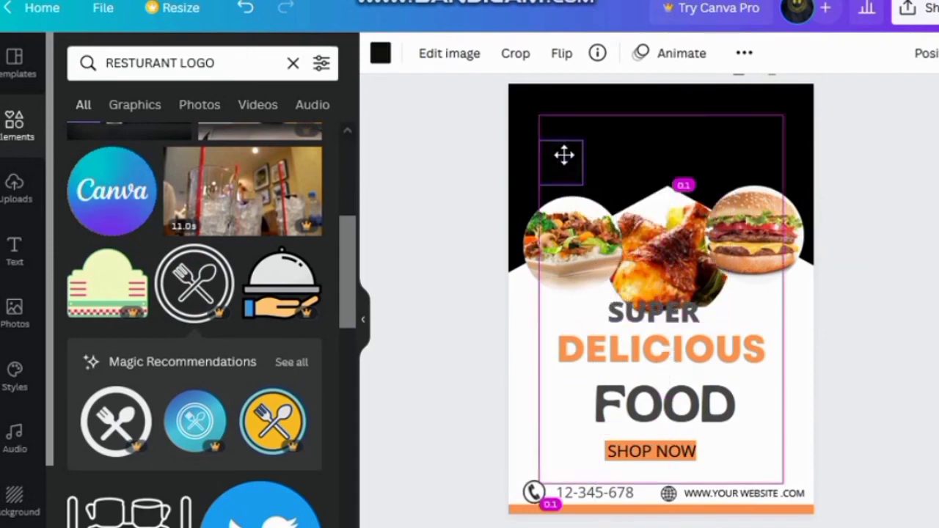
pyautogui.click(379, 55)
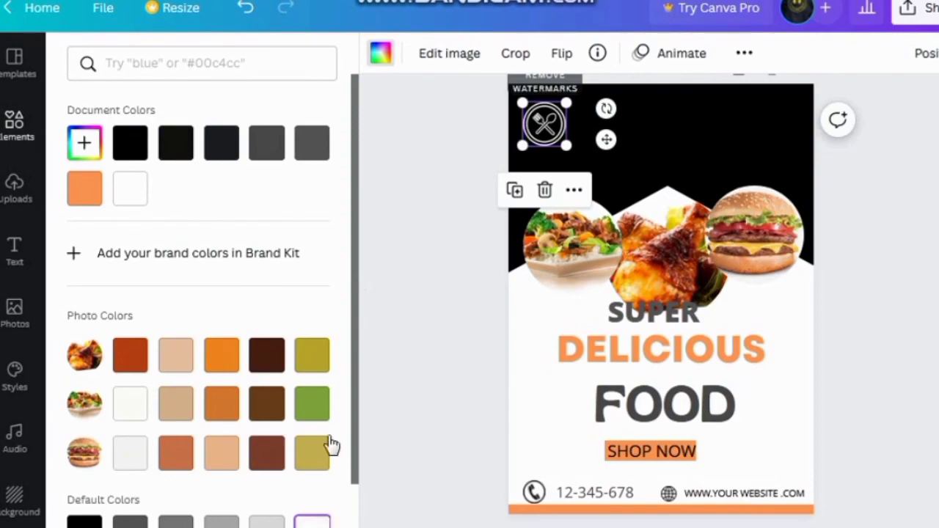